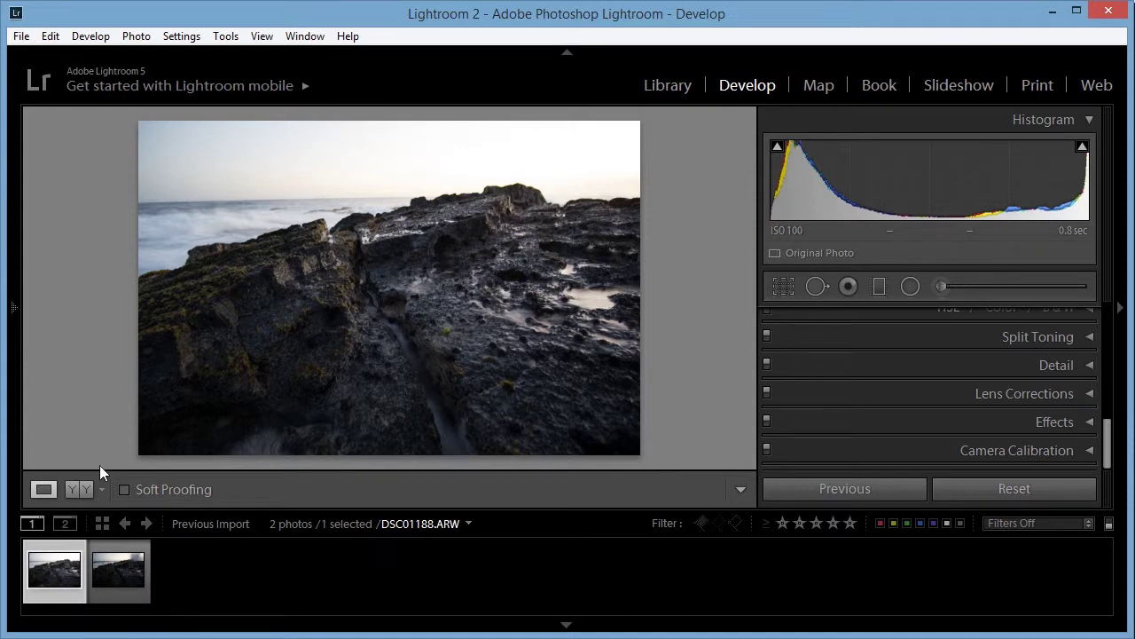
Step: Compare the two exposures and pick the longer, smoother one for editing
click(117, 560)
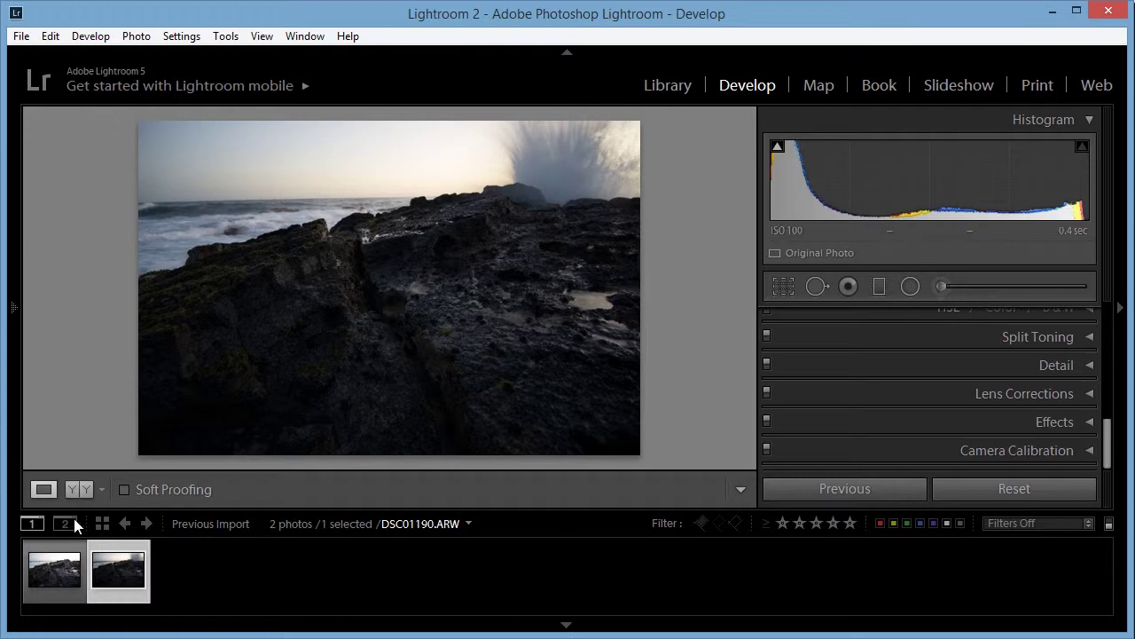
click(66, 567)
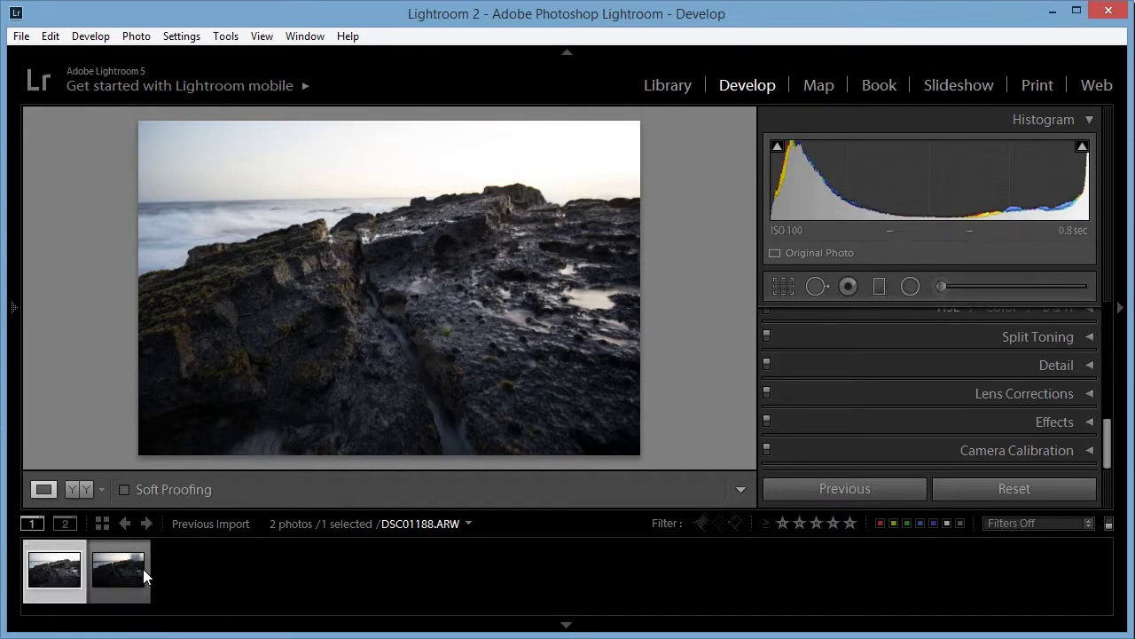
click(118, 573)
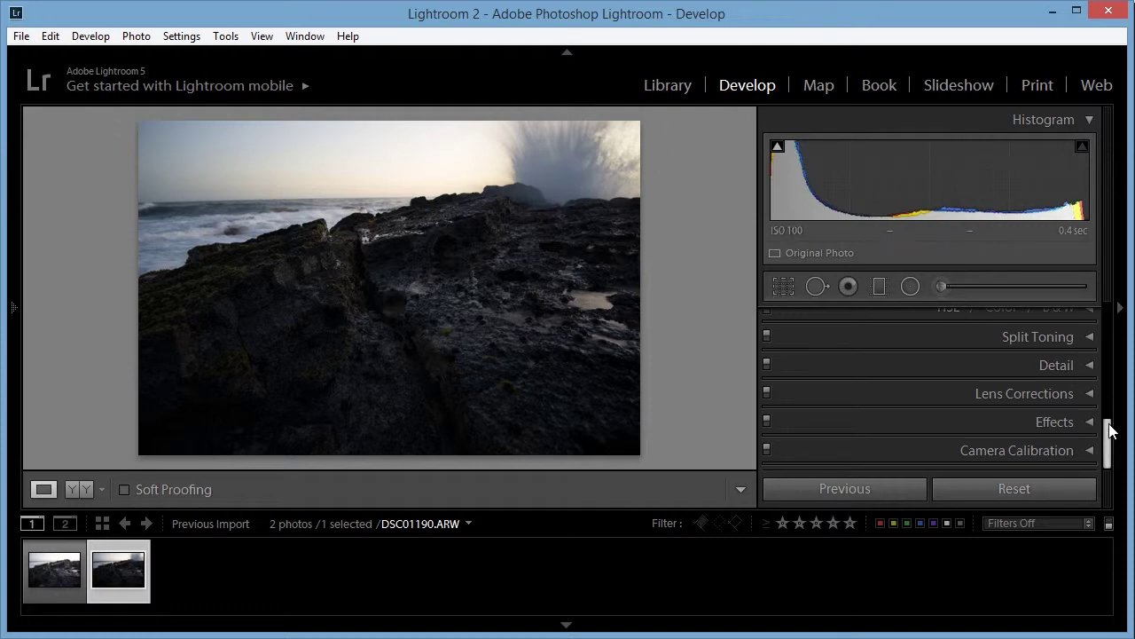
drag(1110, 430, 1092, 324)
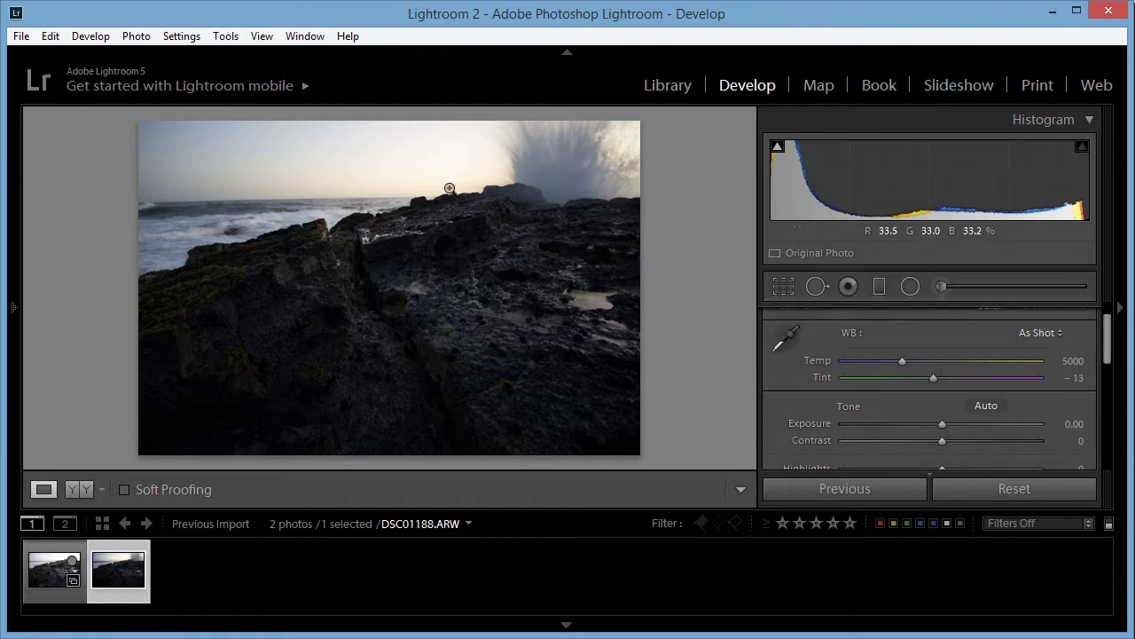
click(54, 570)
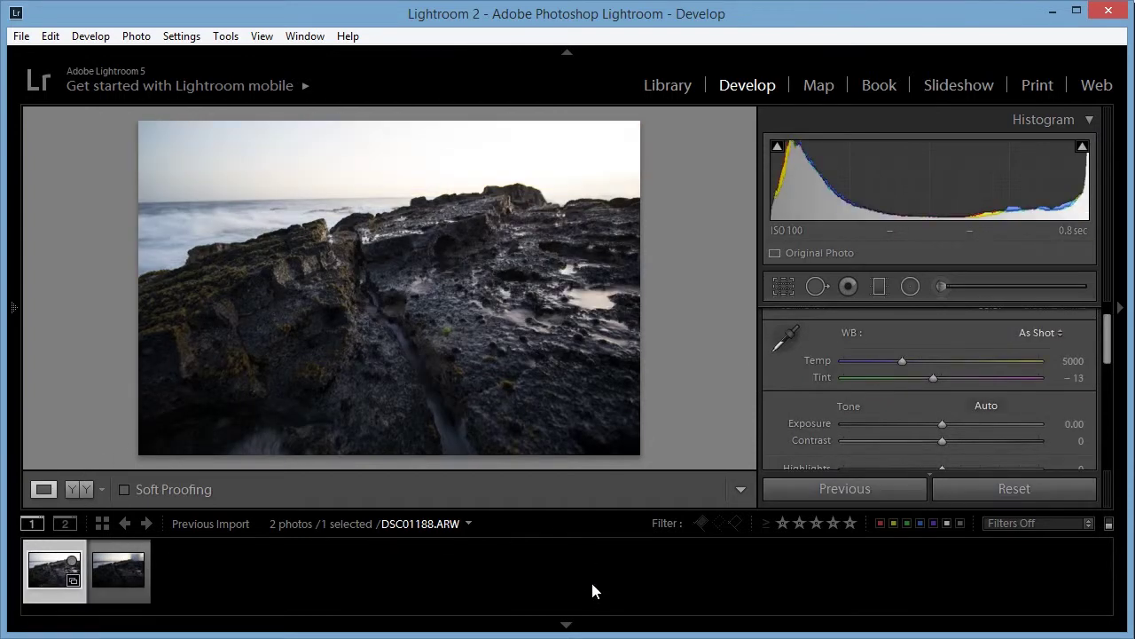
Step: Hide the filmstrip and set the manual lens Distortion correction to +10
click(565, 625)
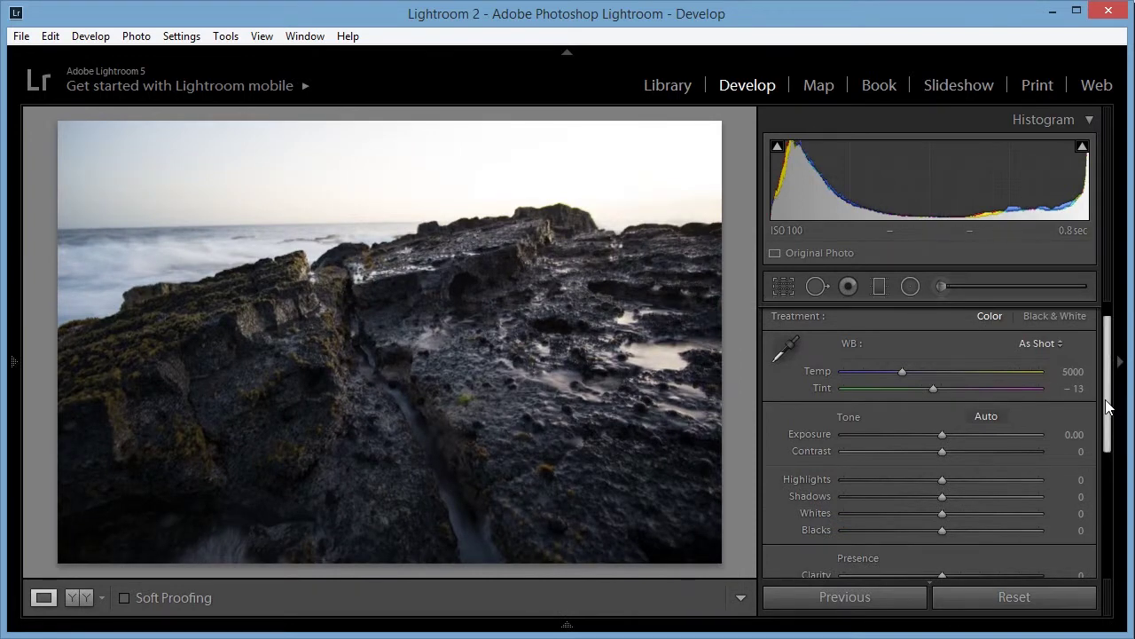
drag(1107, 407, 1081, 531)
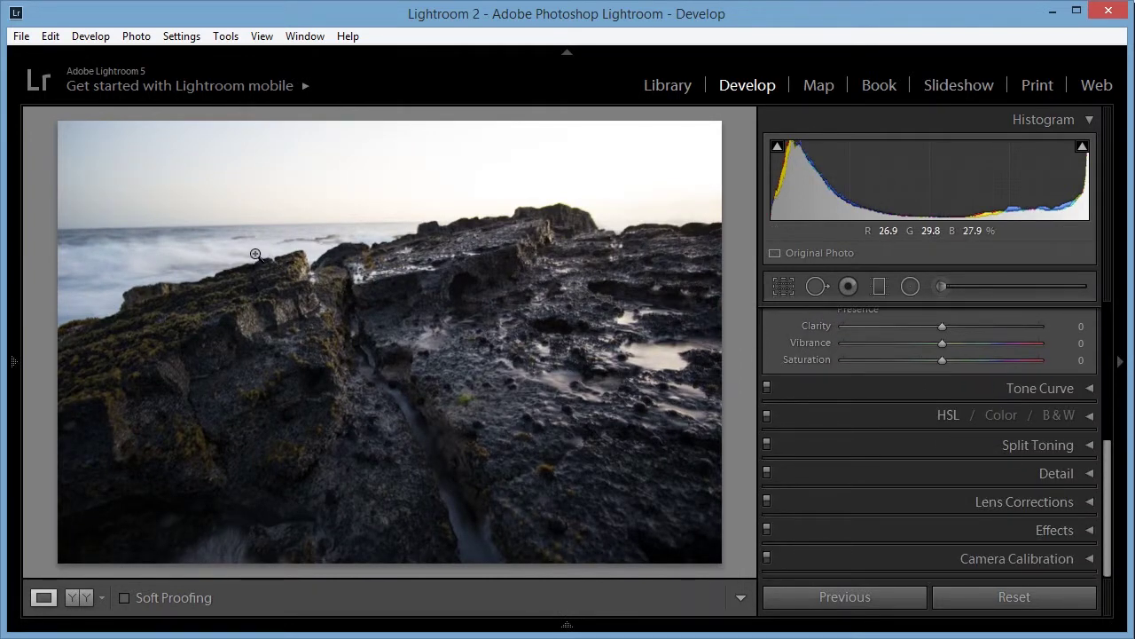
click(1050, 492)
drag(1109, 472, 1110, 449)
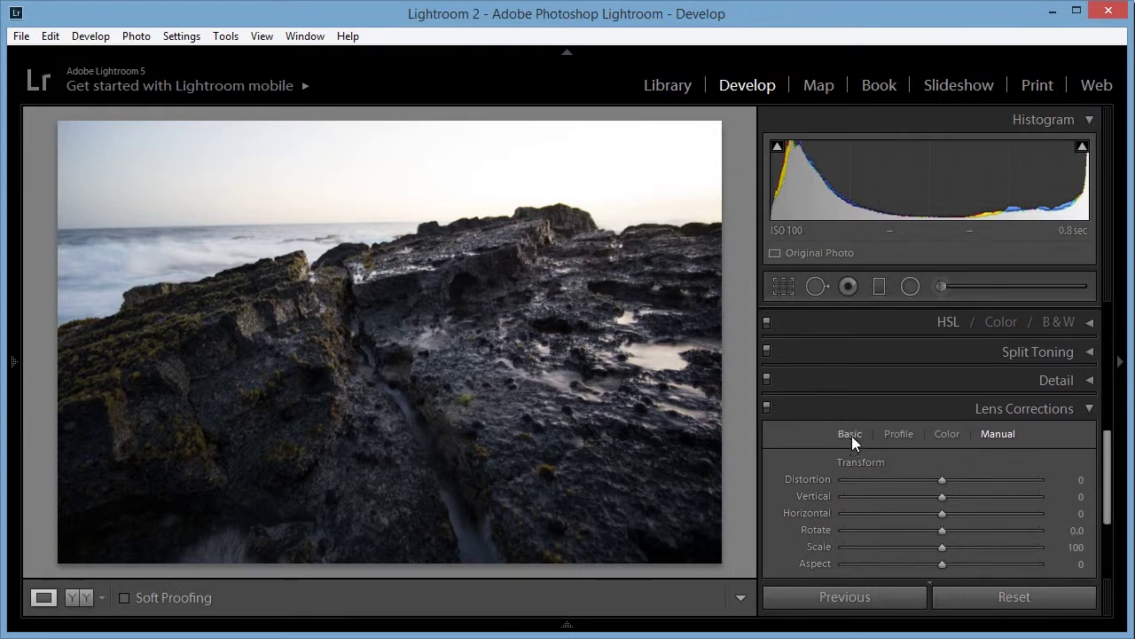
drag(949, 469, 951, 474)
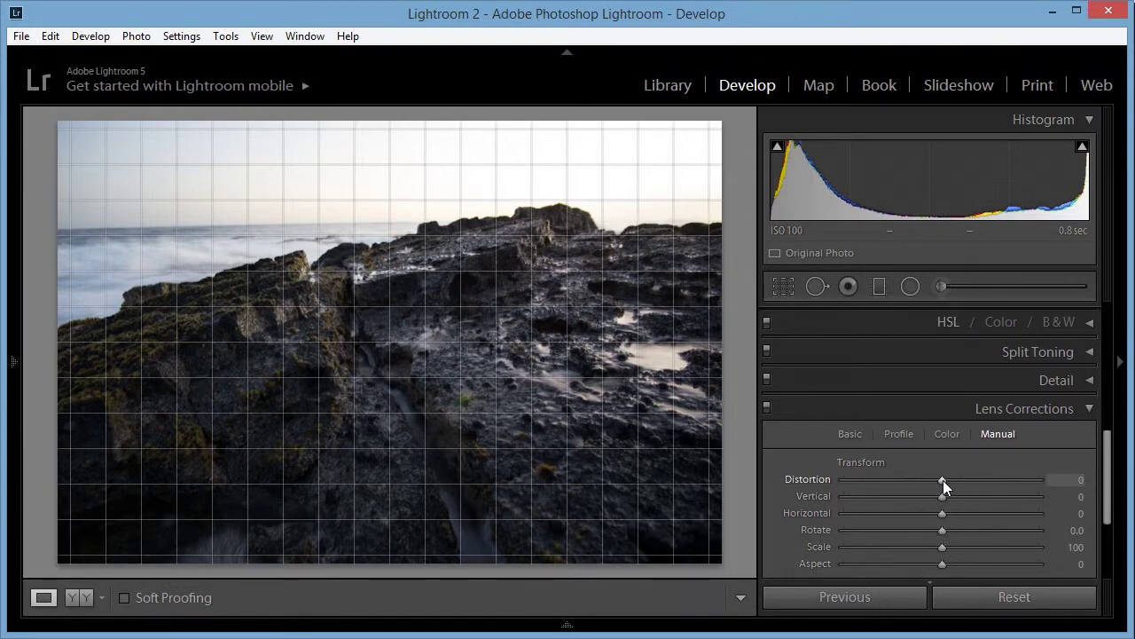
drag(943, 480, 952, 482)
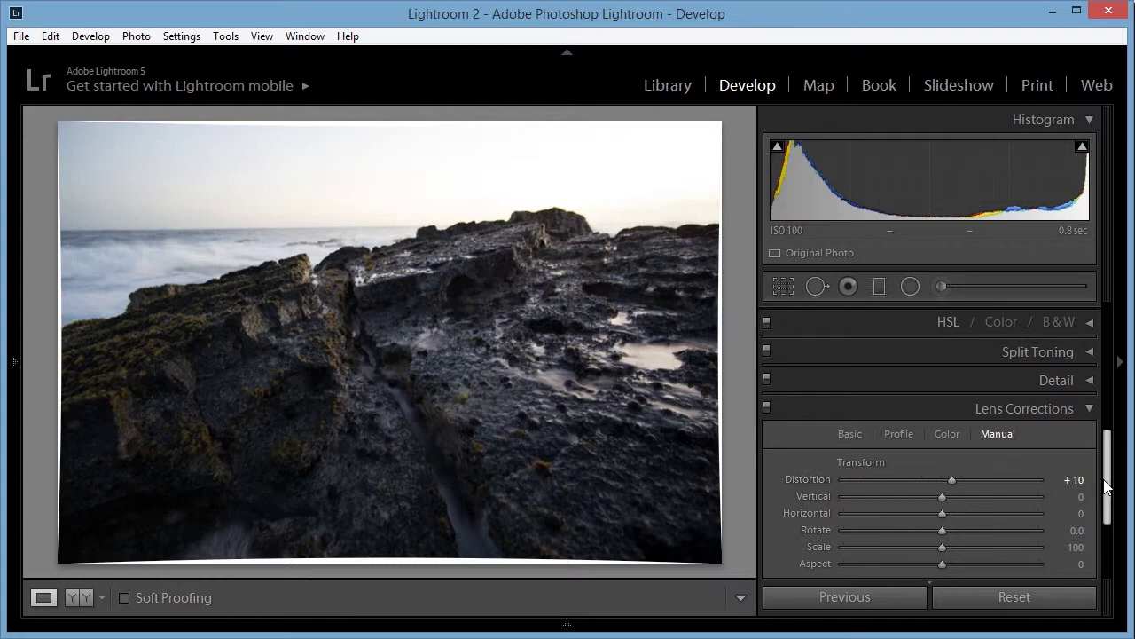
Step: Turn on Constrain Crop to trim away the bowed white edges
scroll(1106, 525, down, 3)
scroll(1107, 525, down, 1)
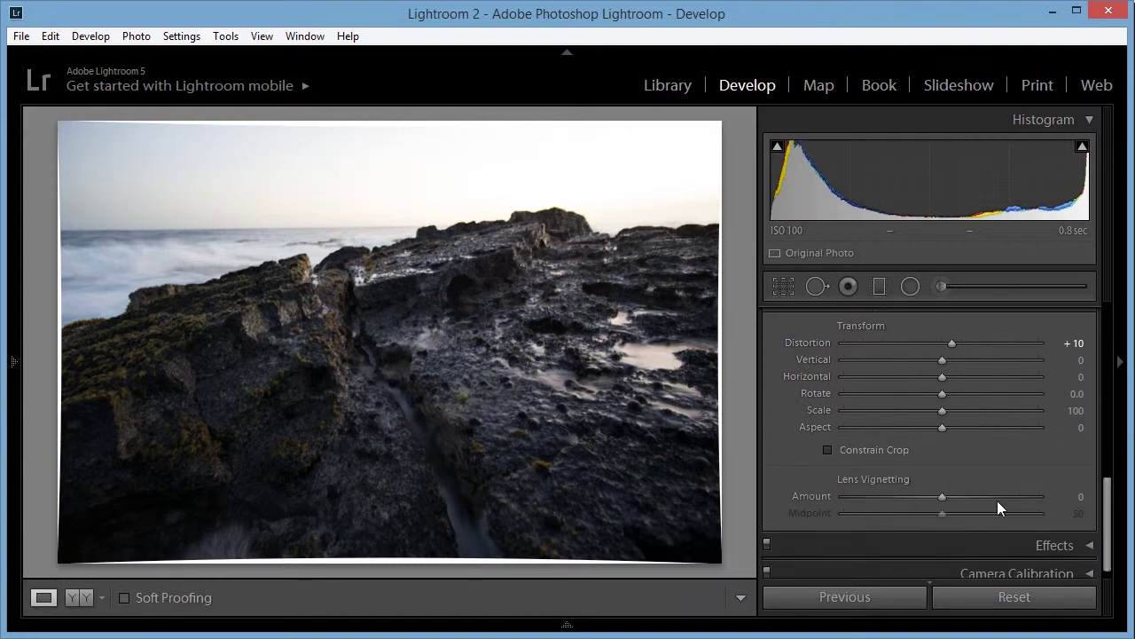
click(828, 450)
drag(1107, 502, 1113, 436)
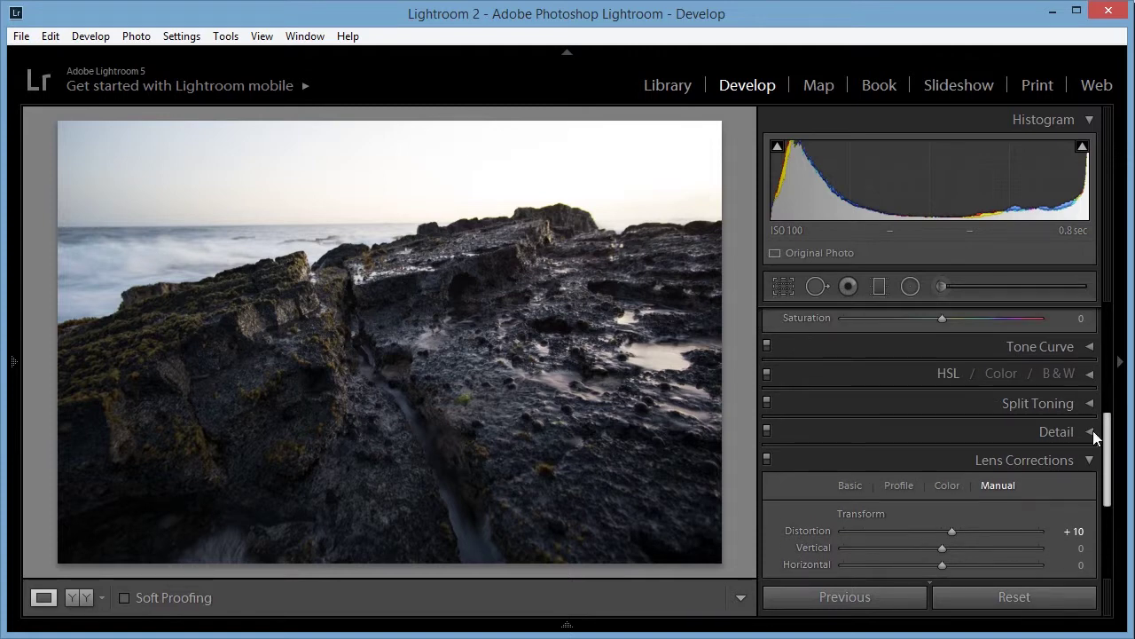
Step: Level the horizon with the crop Angle tool at 0.73° and finish the crop
click(784, 287)
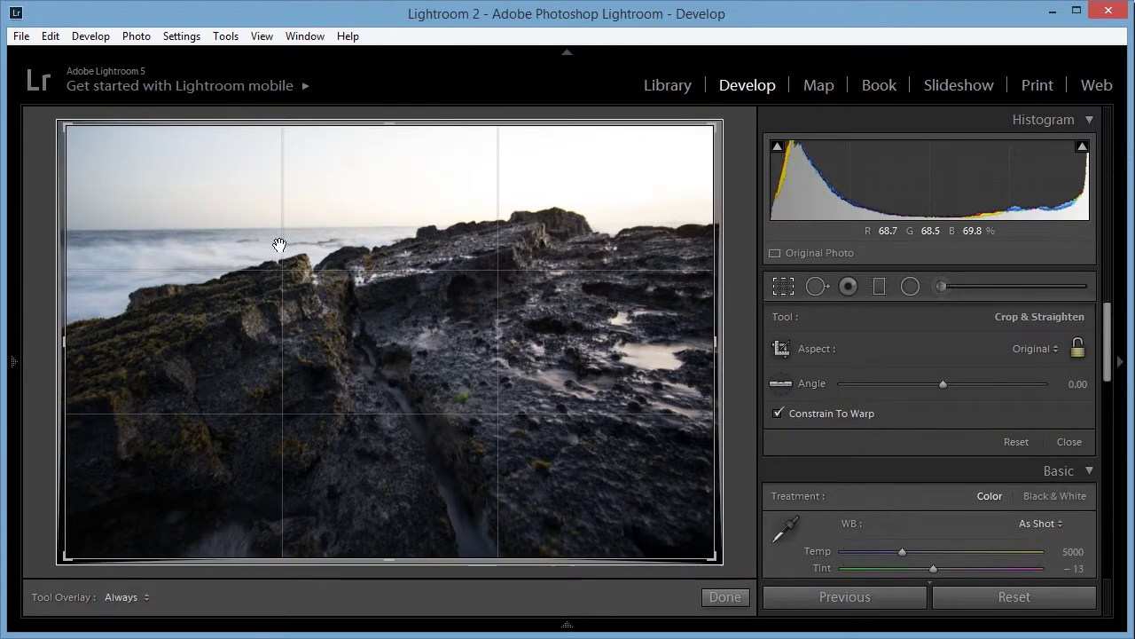
click(781, 383)
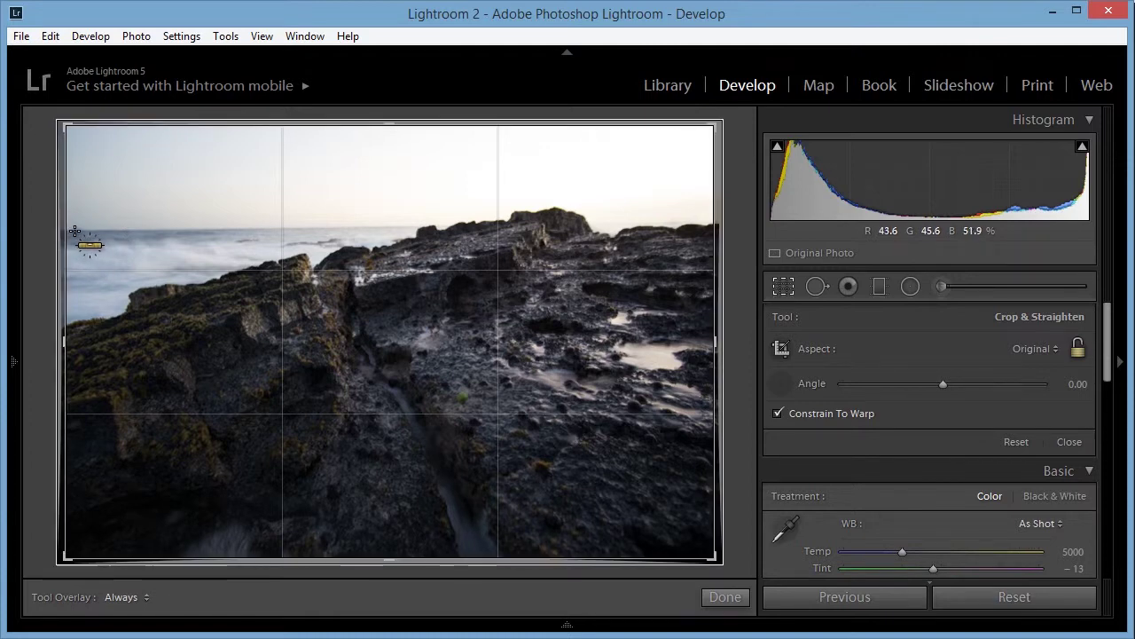
drag(74, 231, 695, 223)
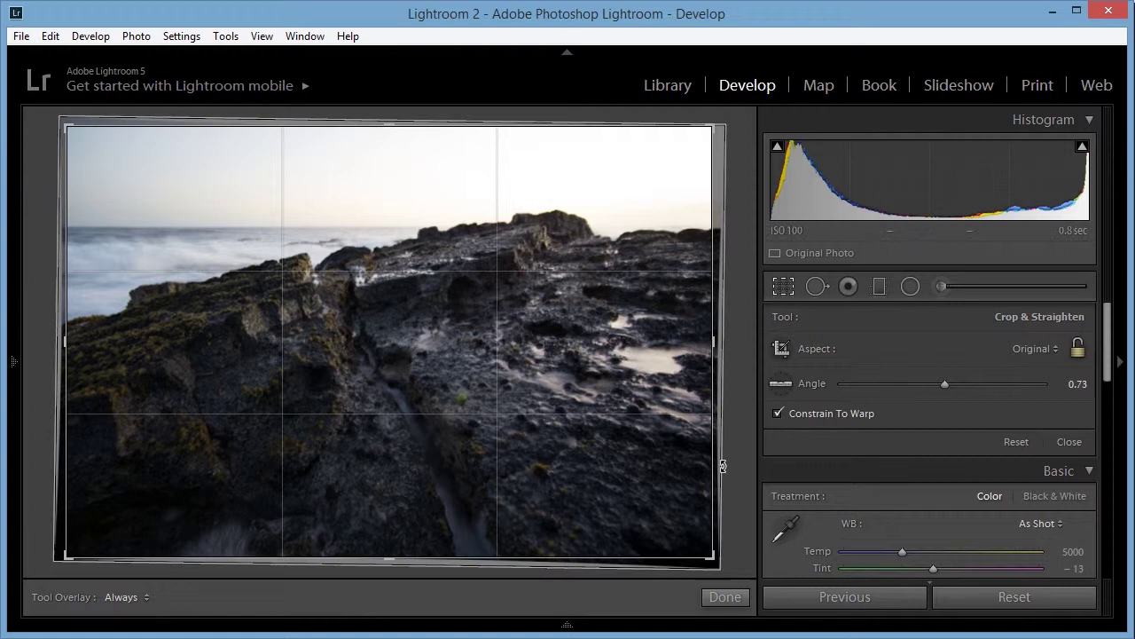
click(725, 596)
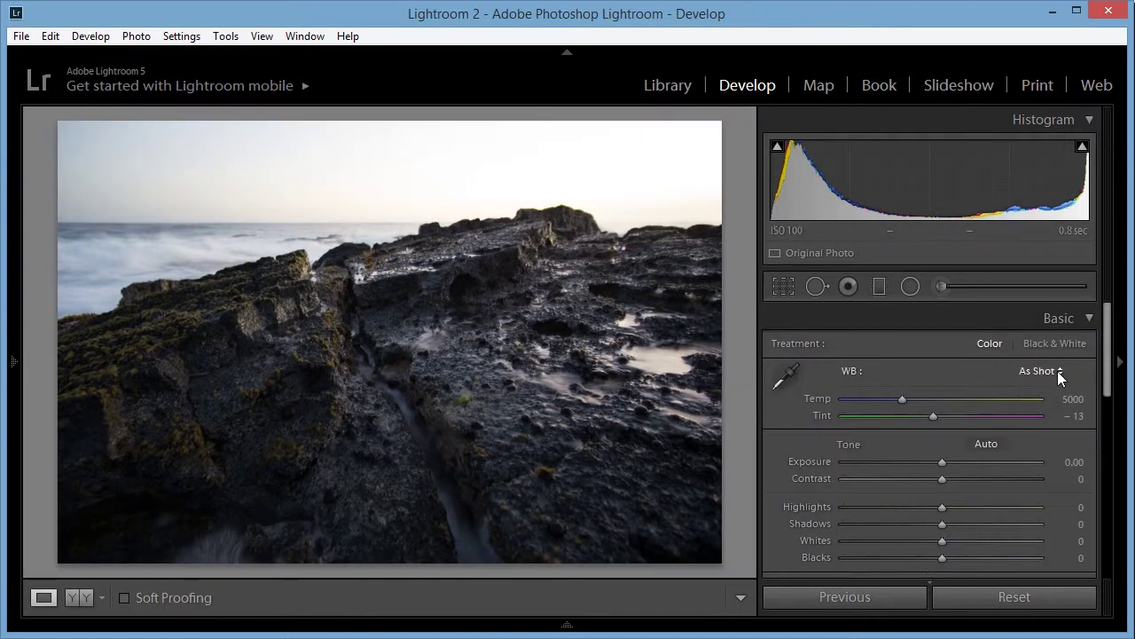
Step: Lift Shadows to +26, raise Contrast to +24, and push Vibrance up to +100
drag(1105, 380, 1108, 408)
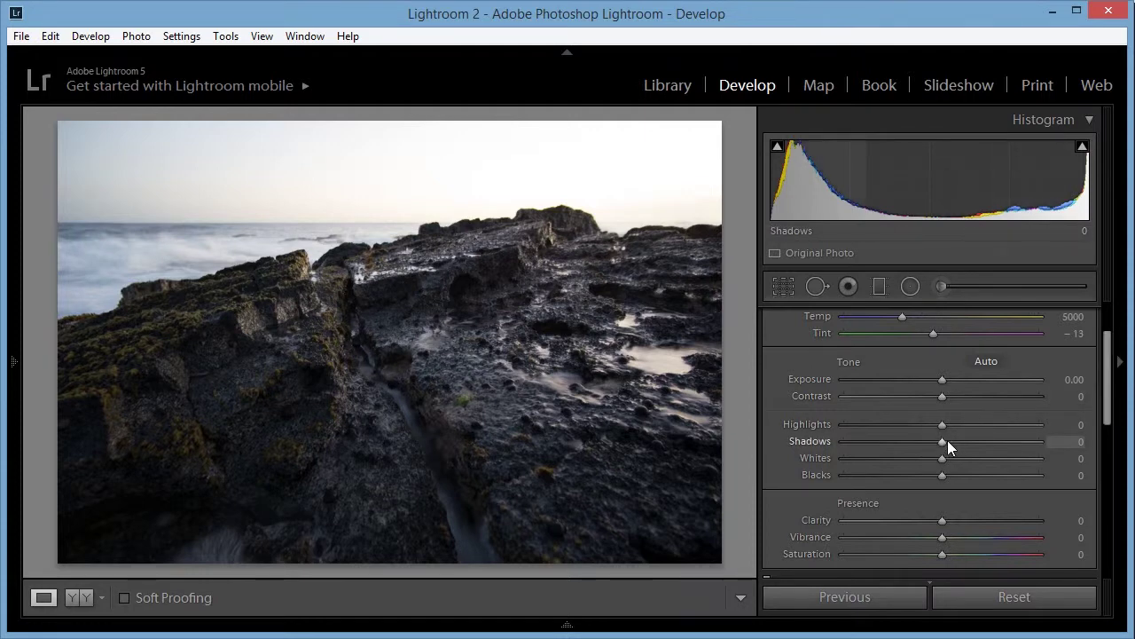
drag(948, 440, 964, 444)
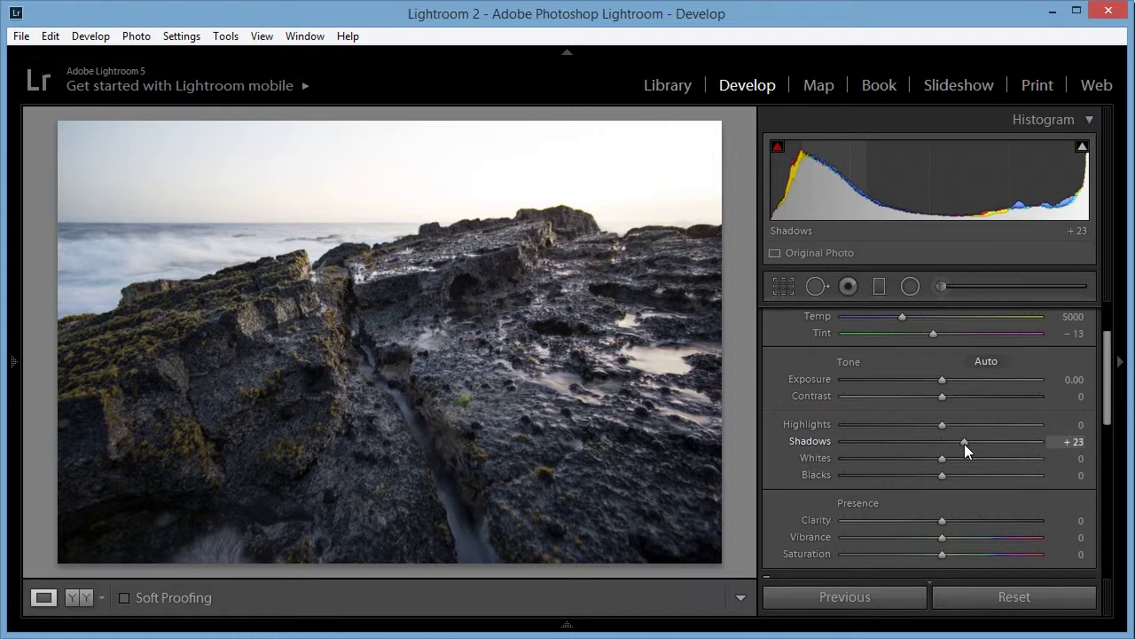
drag(964, 444, 967, 444)
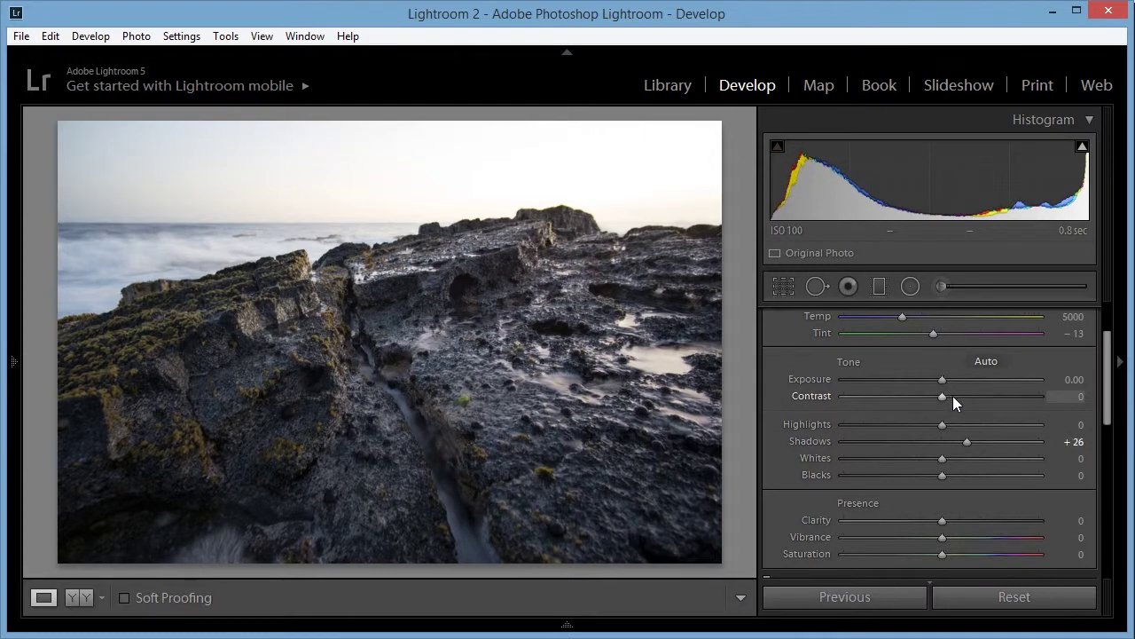
drag(942, 396, 966, 398)
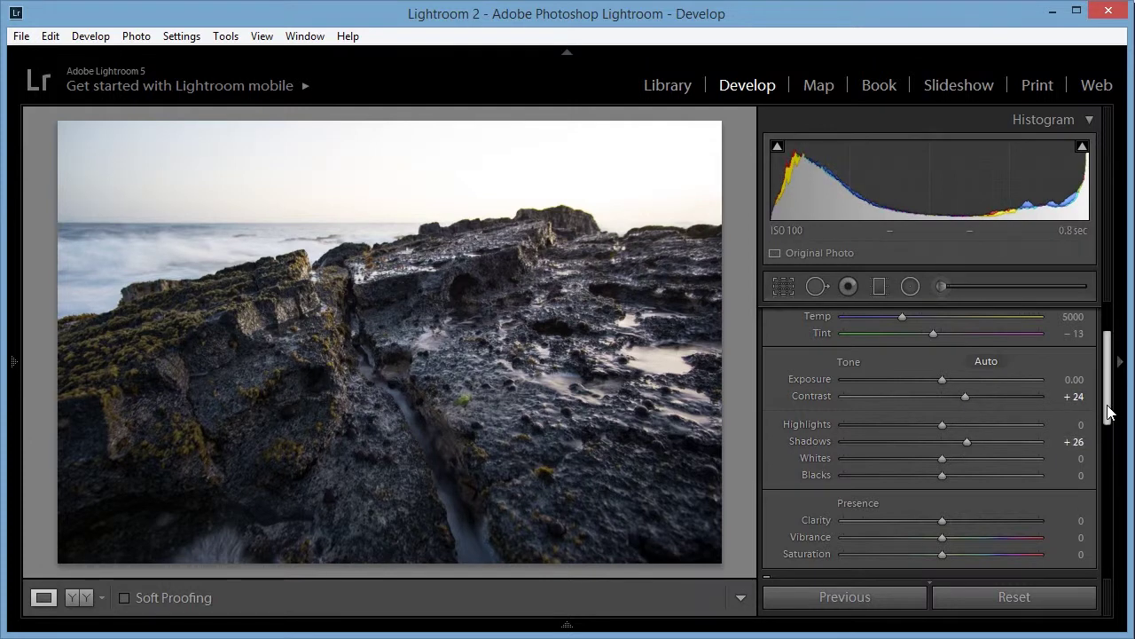
drag(1109, 412, 1109, 423)
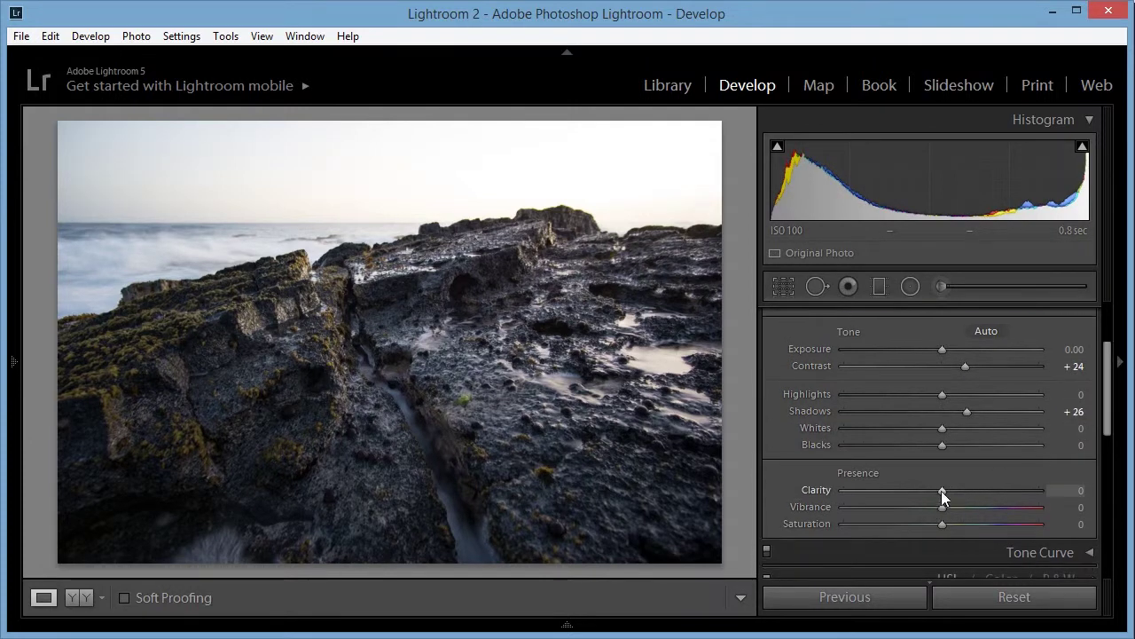
drag(941, 490, 1074, 489)
Step: Adjust the white balance to Custom with Temp 5122 and Tint −17
drag(1110, 433, 1110, 381)
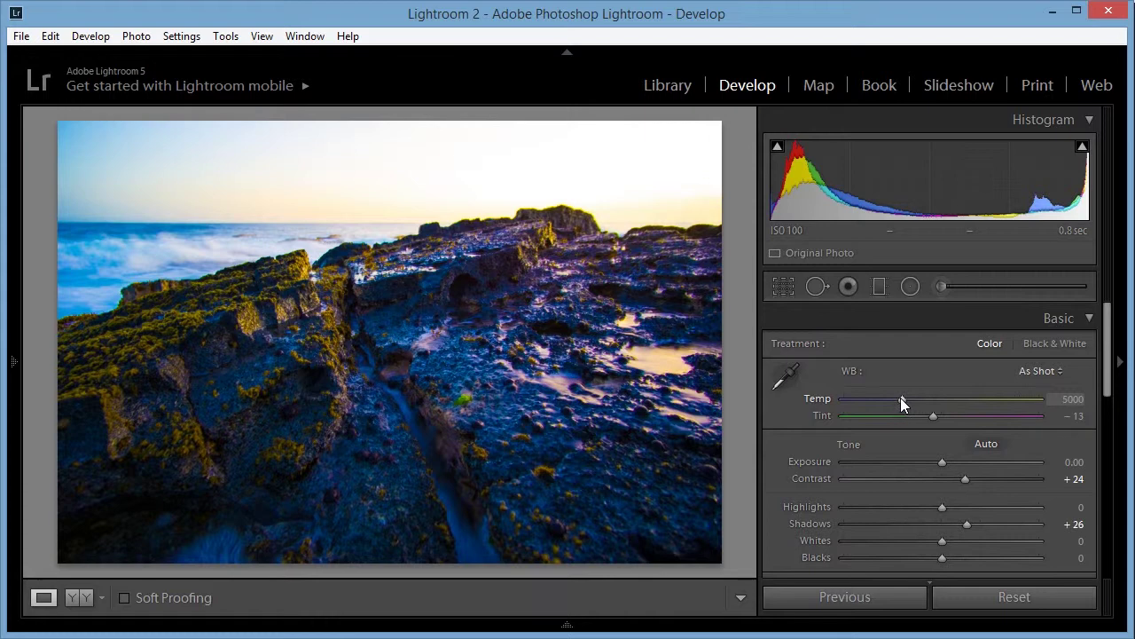
drag(900, 397, 903, 398)
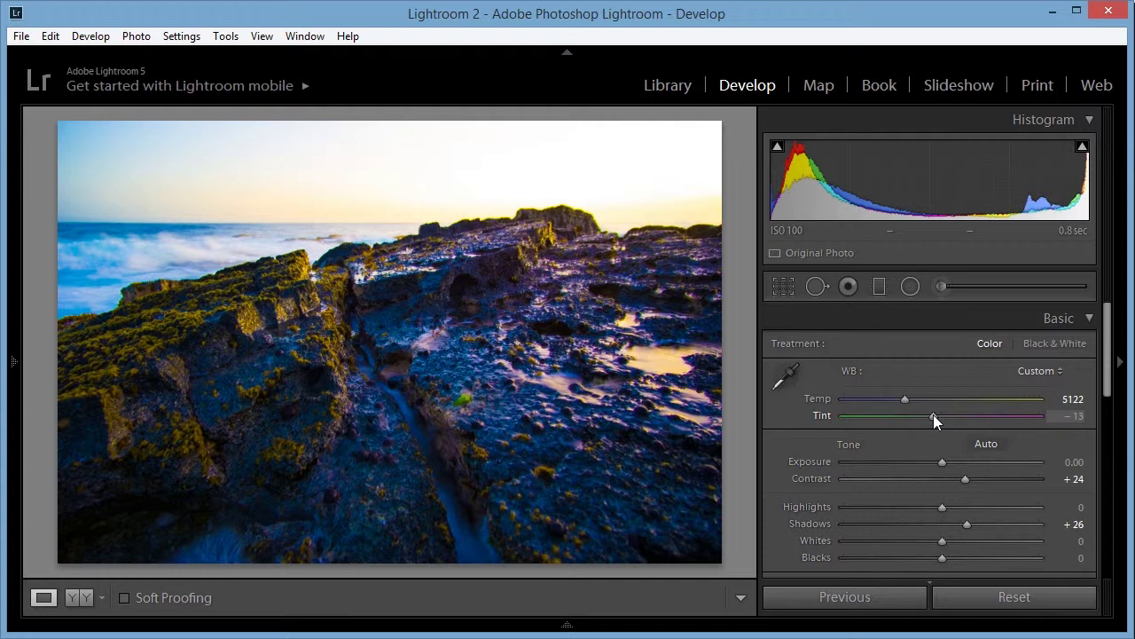
drag(934, 415, 930, 414)
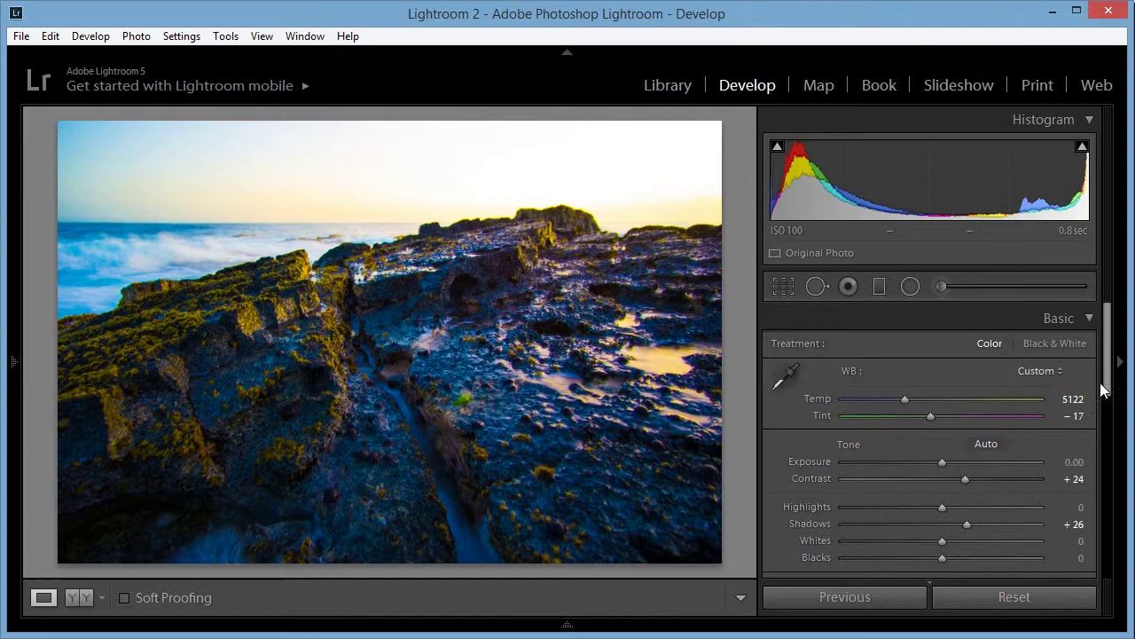
Step: Reset Vibrance and Saturation to 0, then set them to +22 and +11
scroll(1106, 421, down, 2)
scroll(1106, 422, down, 3)
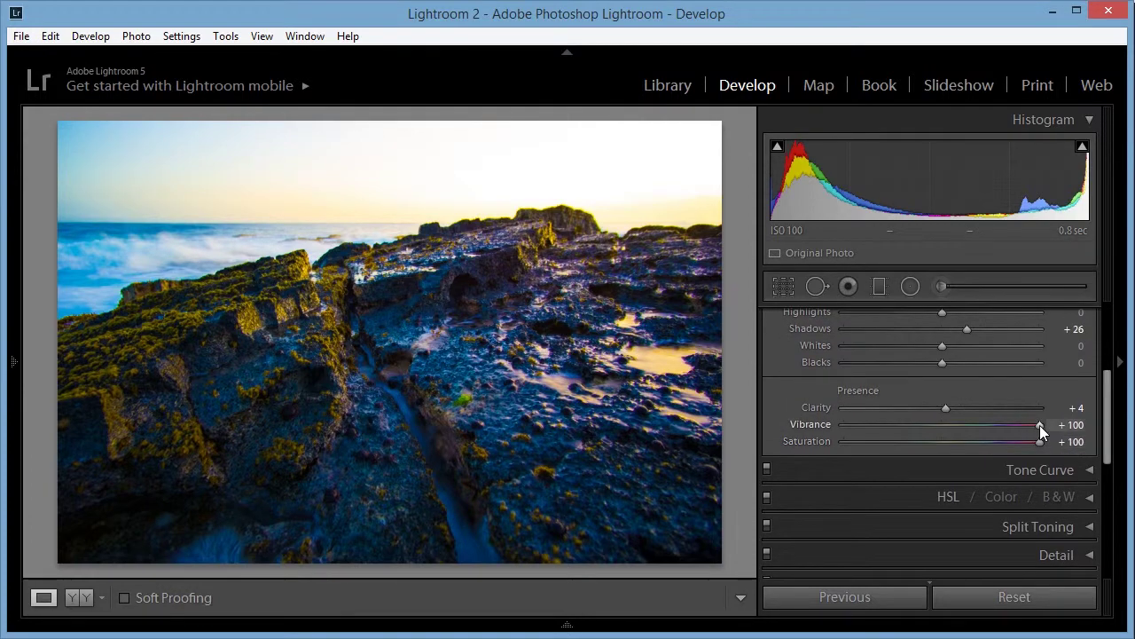
double_click(1039, 425)
double_click(1041, 440)
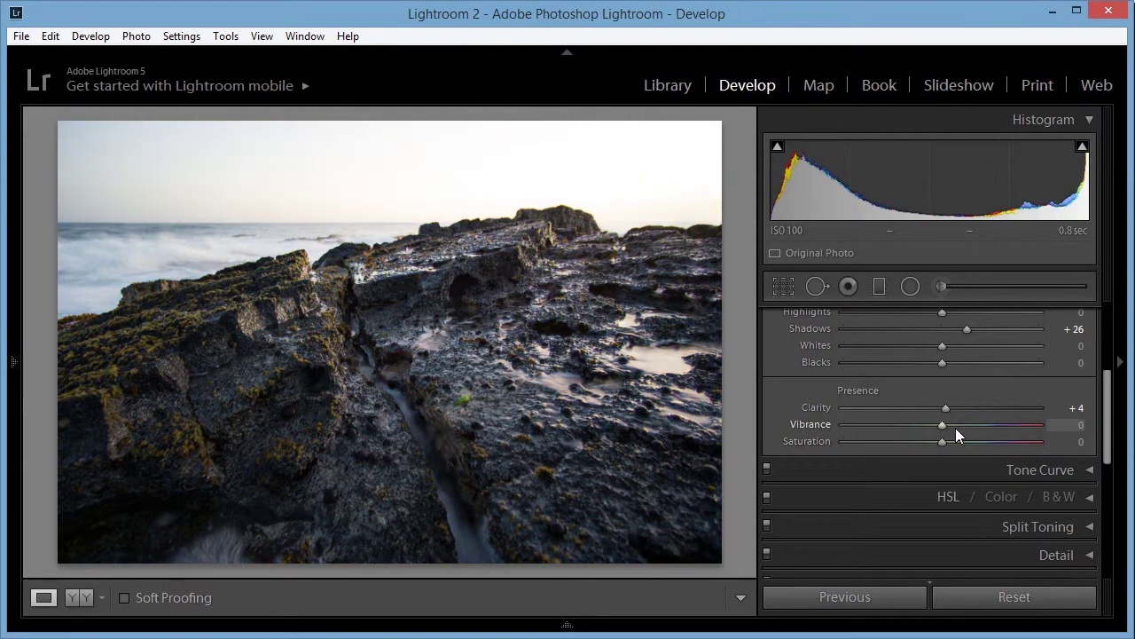
drag(955, 427, 964, 428)
drag(951, 442, 957, 442)
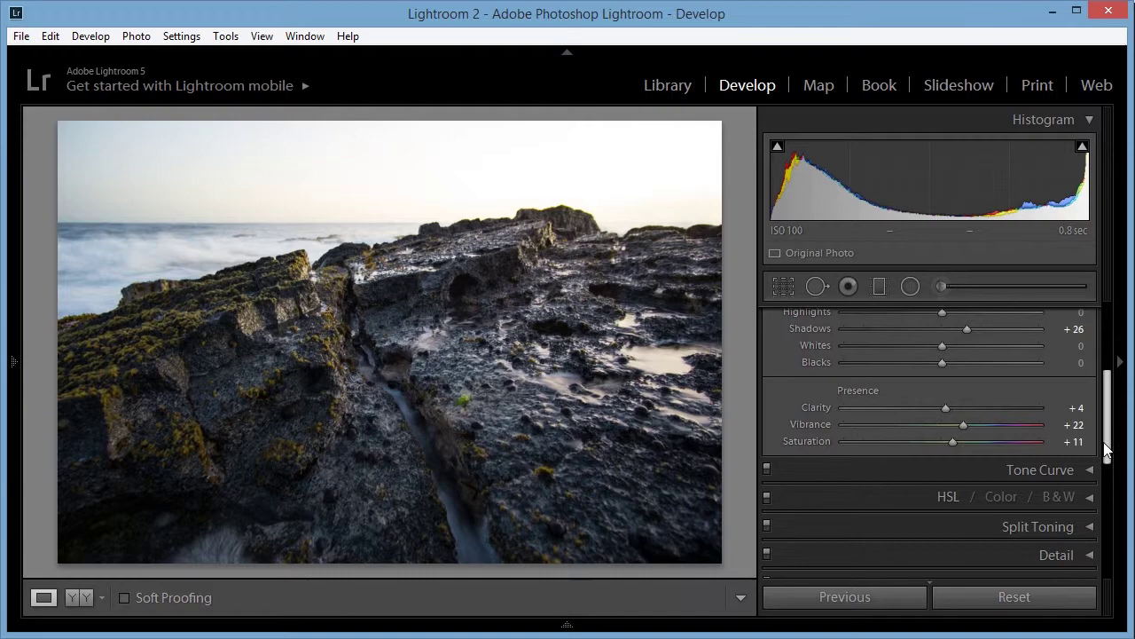
Step: Zoom in and inspect the rock edges and skyline for colour fringing
scroll(1114, 452, down, 2)
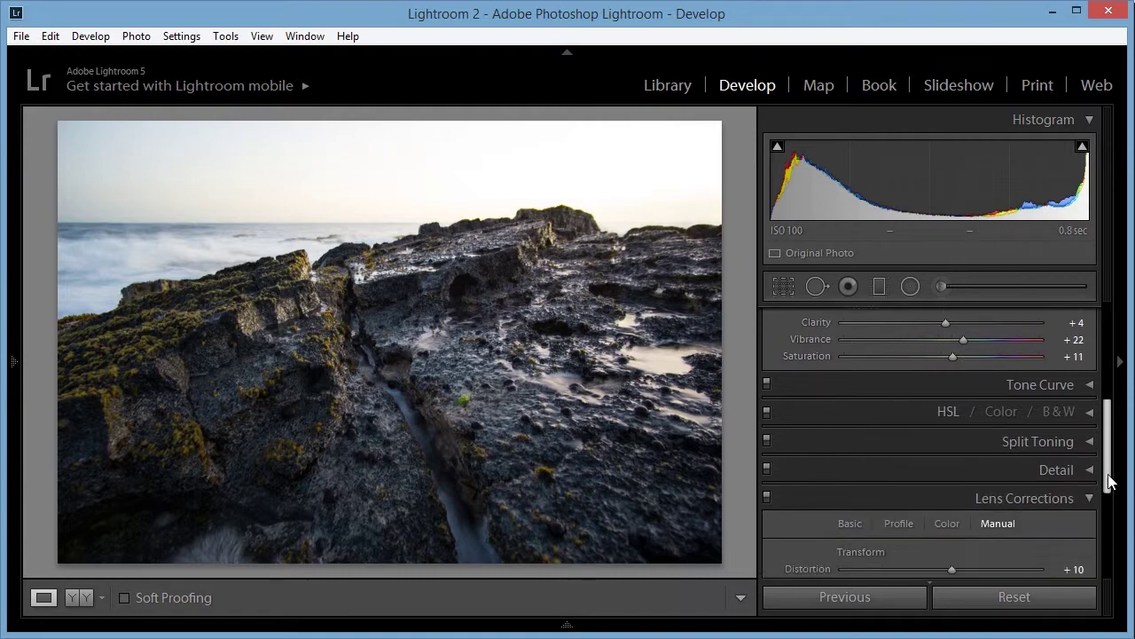
click(486, 224)
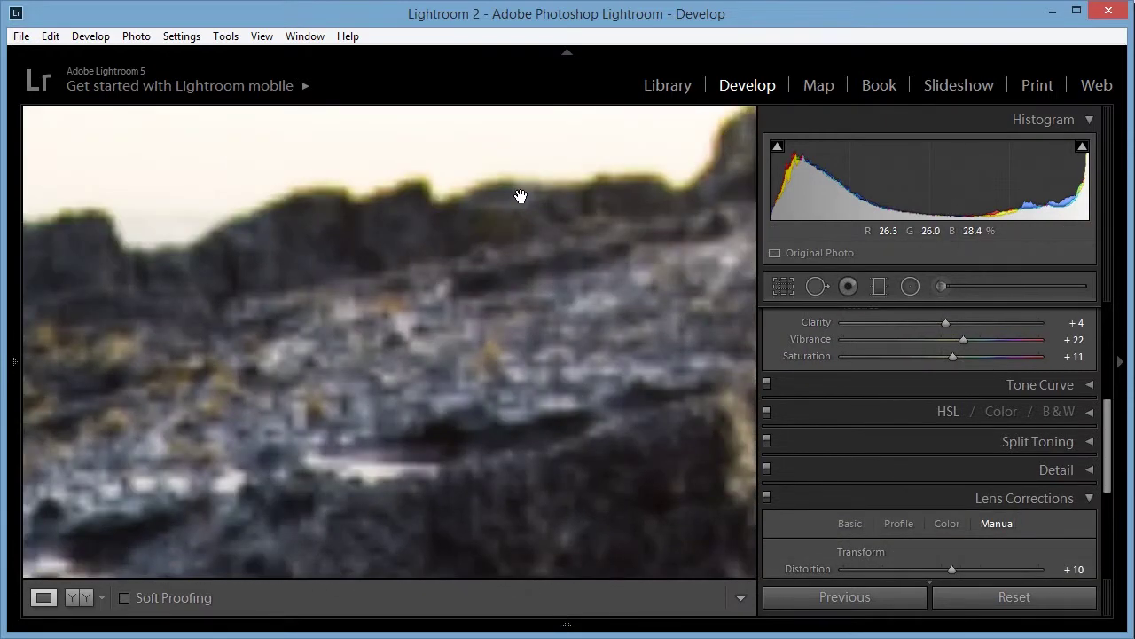
drag(553, 210, 371, 380)
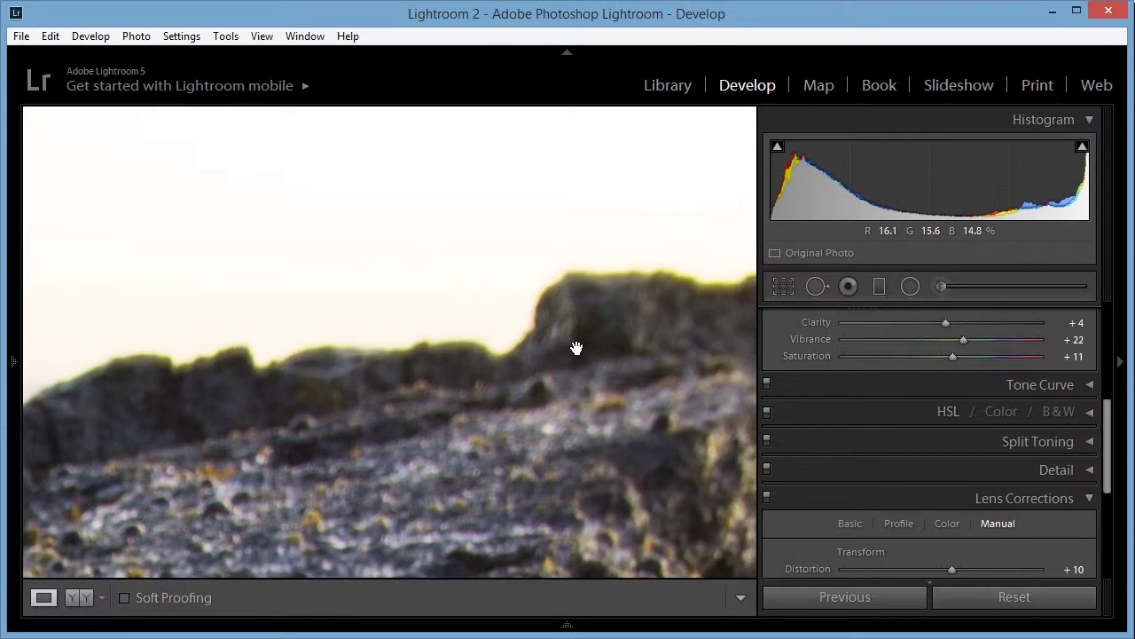
drag(578, 347, 399, 358)
drag(538, 329, 406, 373)
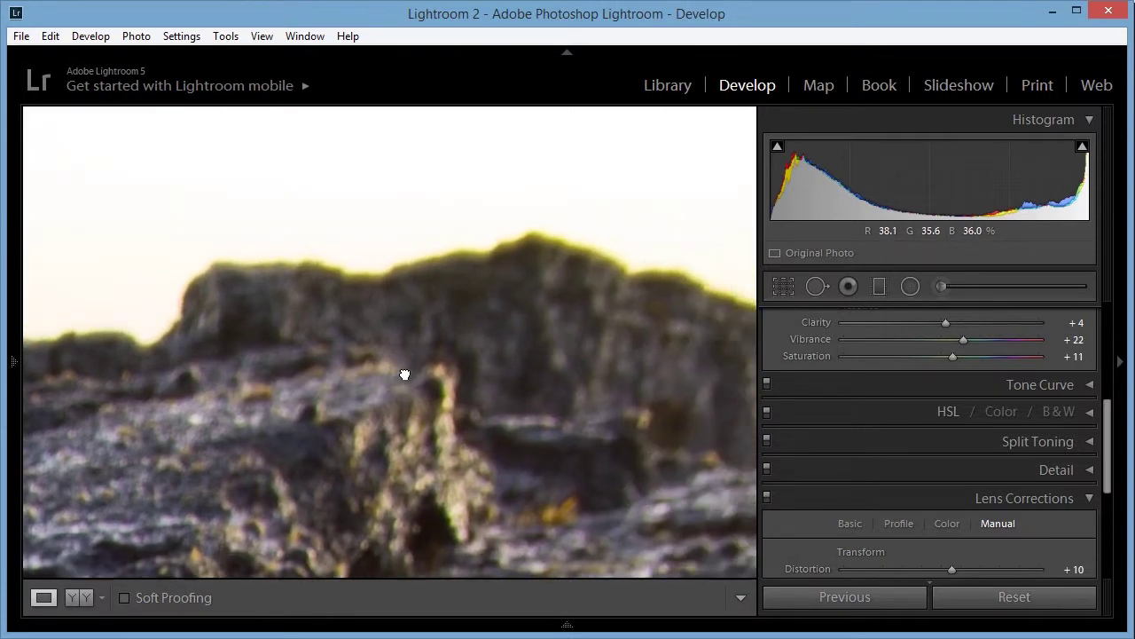
Step: Confirm Remove Chromatic Aberration is enabled, return to the full photo, and collapse Lens Corrections
scroll(1107, 490, down, 1)
scroll(1107, 489, down, 2)
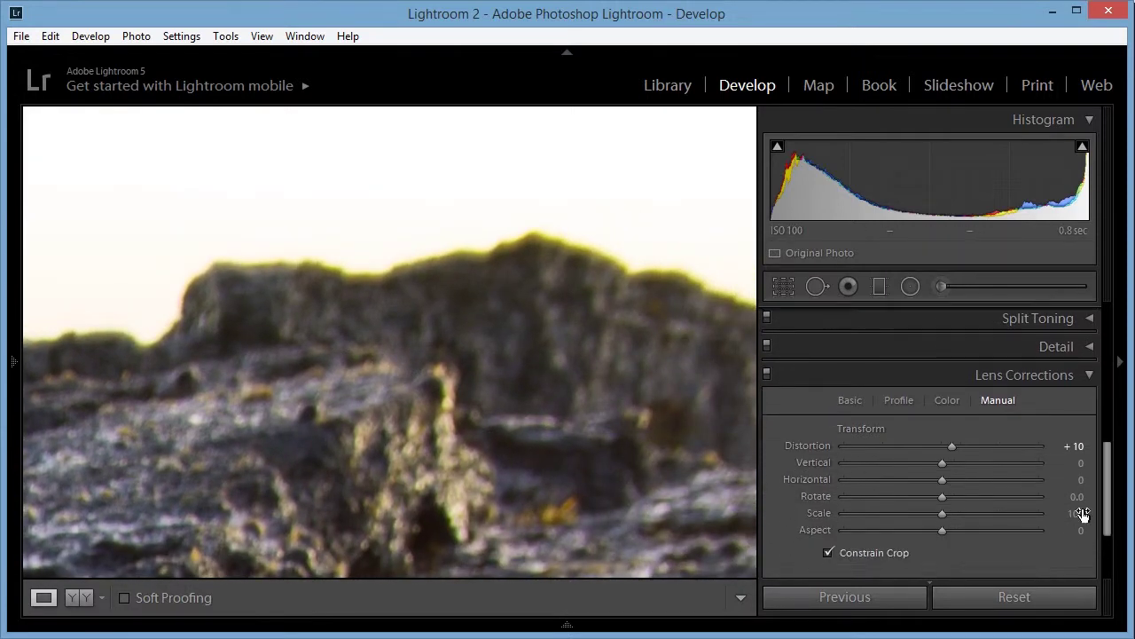
click(941, 401)
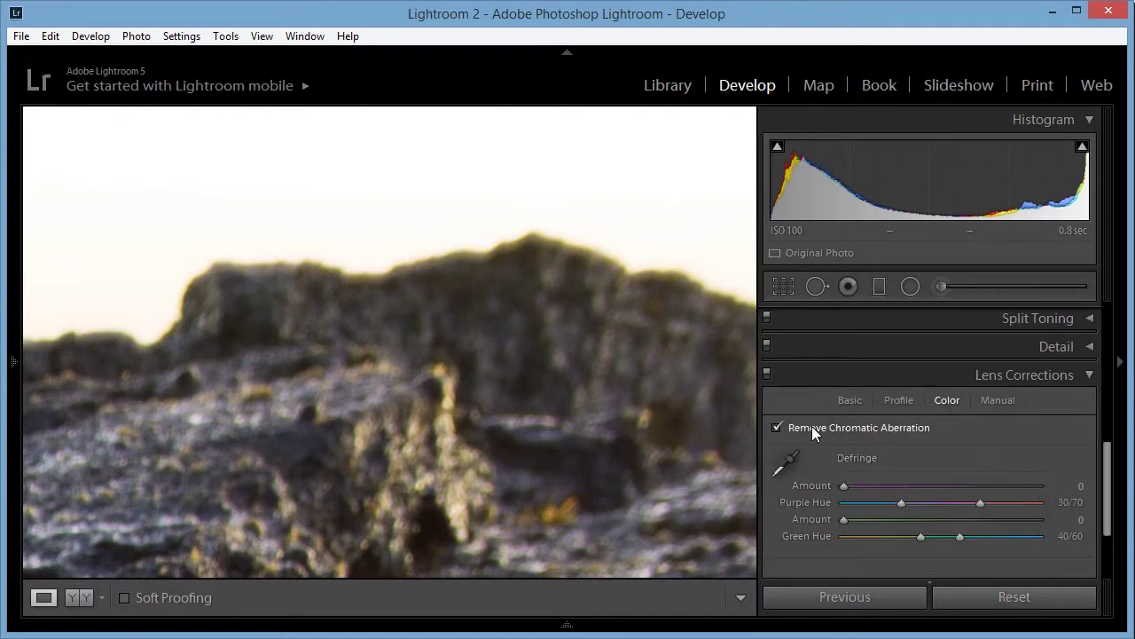
drag(253, 406, 517, 341)
click(517, 341)
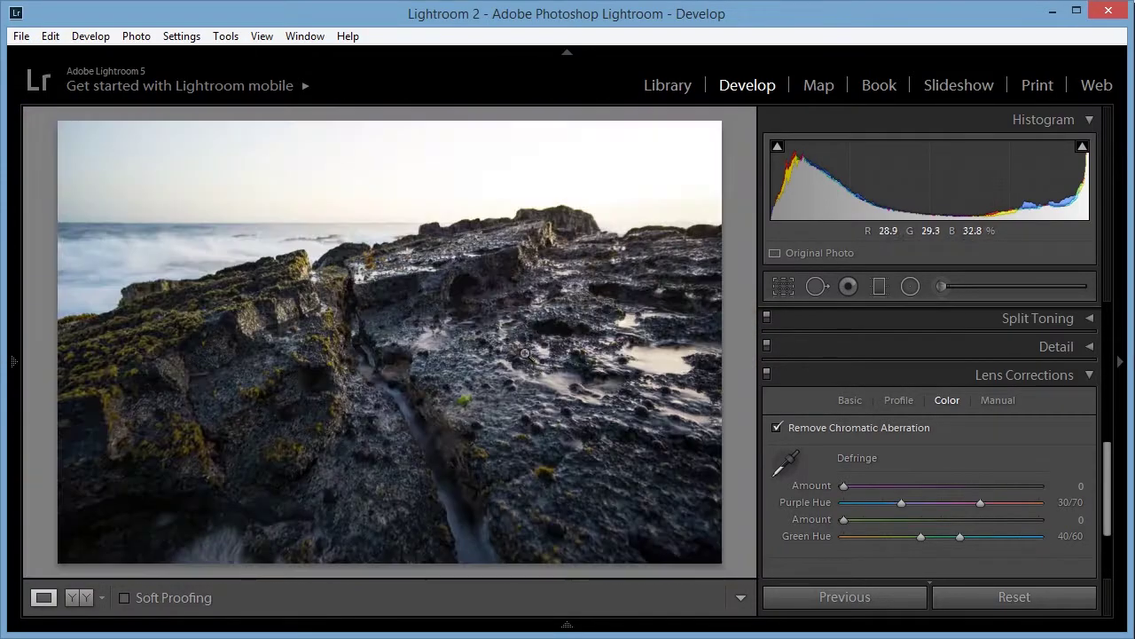
click(586, 272)
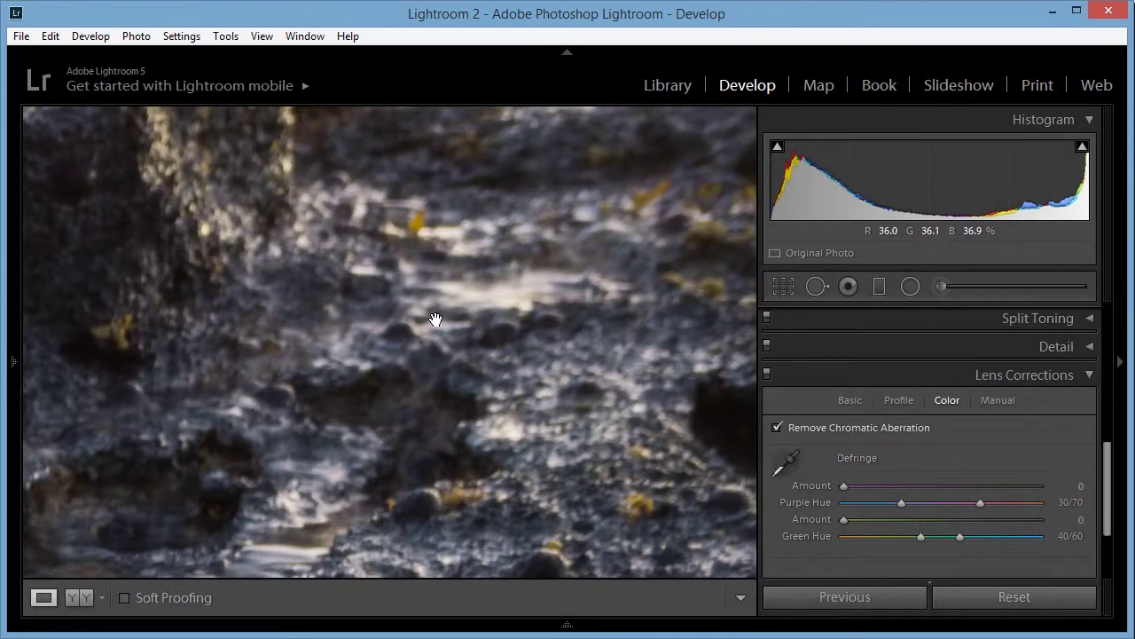
click(435, 319)
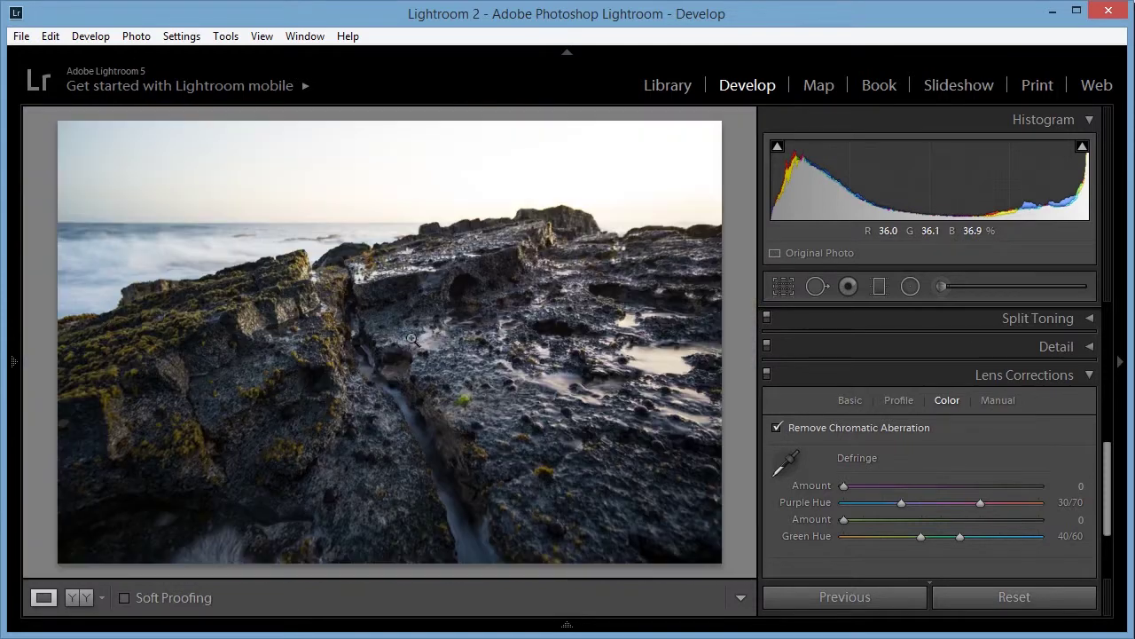
click(1029, 372)
drag(1109, 462, 1078, 316)
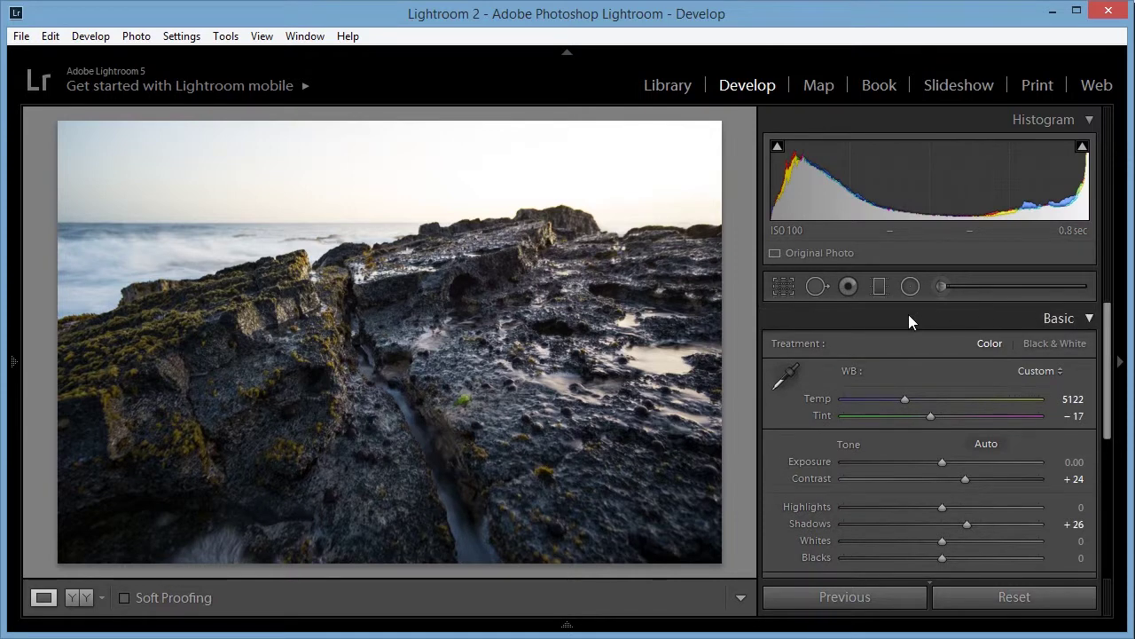
Step: Start a new Adjustment Brush with raised Exposure, Contrast 7 and some Clarity
click(942, 286)
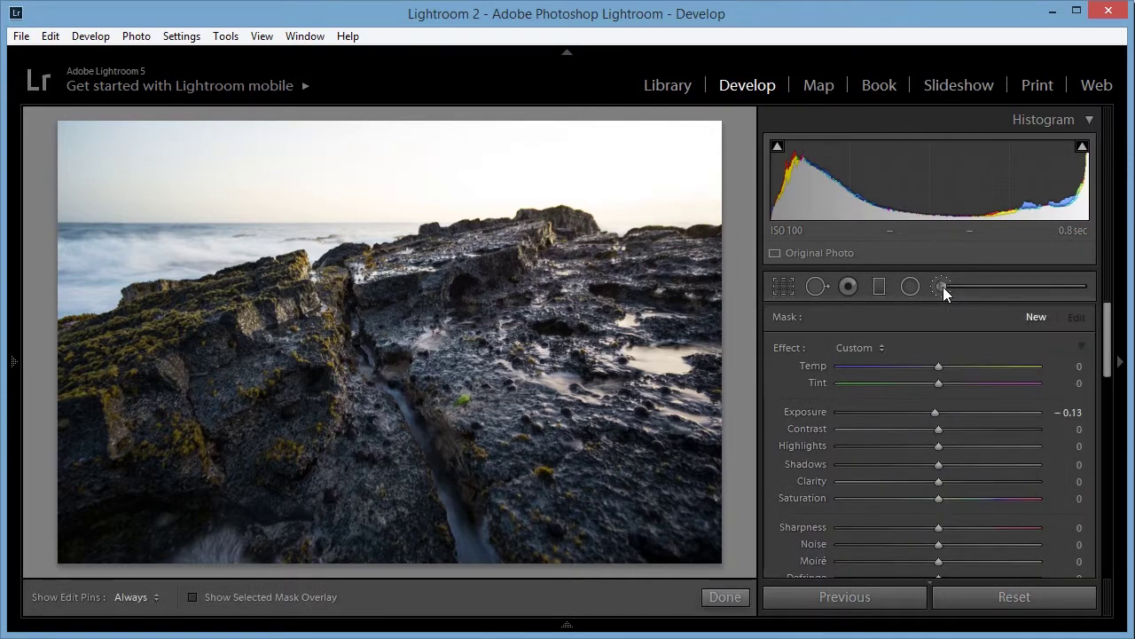
drag(932, 413, 943, 413)
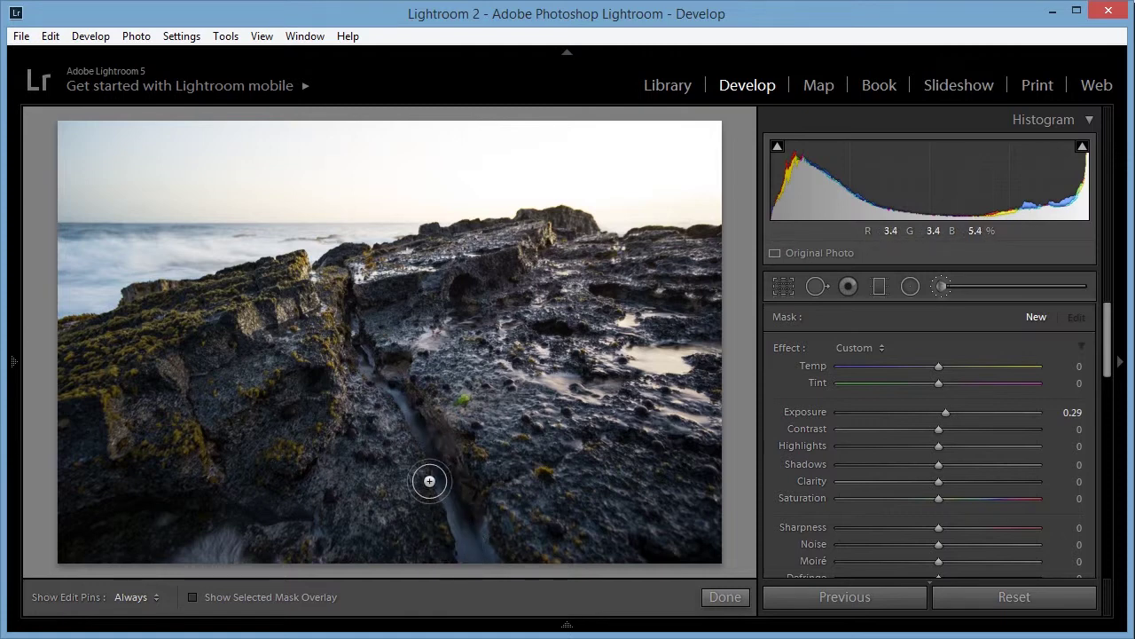
scroll(1113, 397, down, 2)
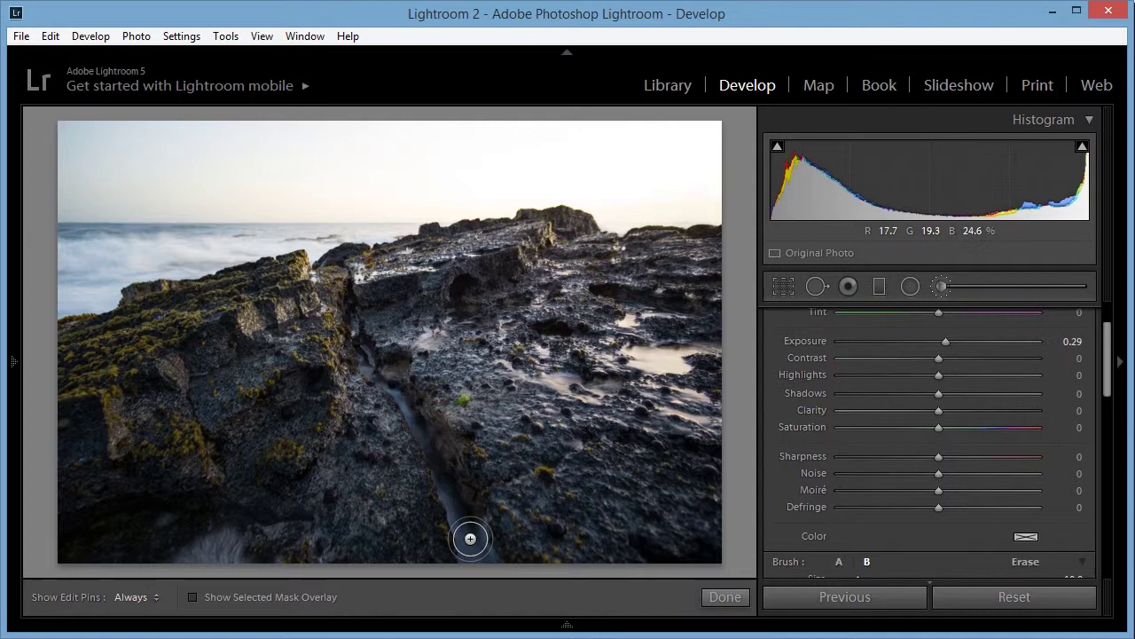
drag(943, 359, 949, 360)
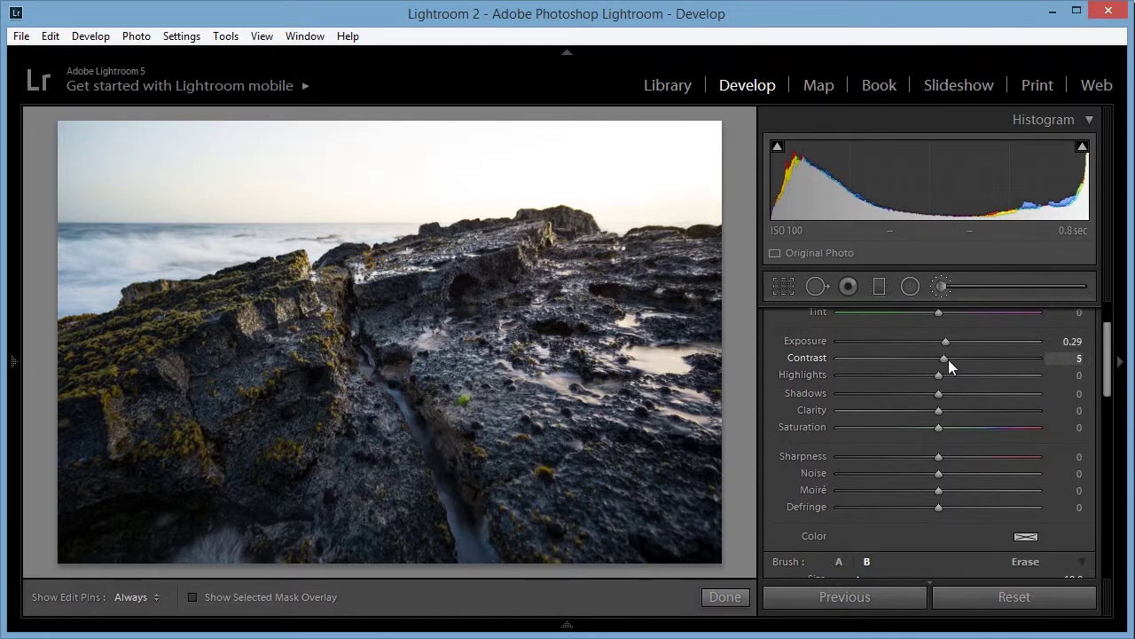
drag(947, 409, 949, 409)
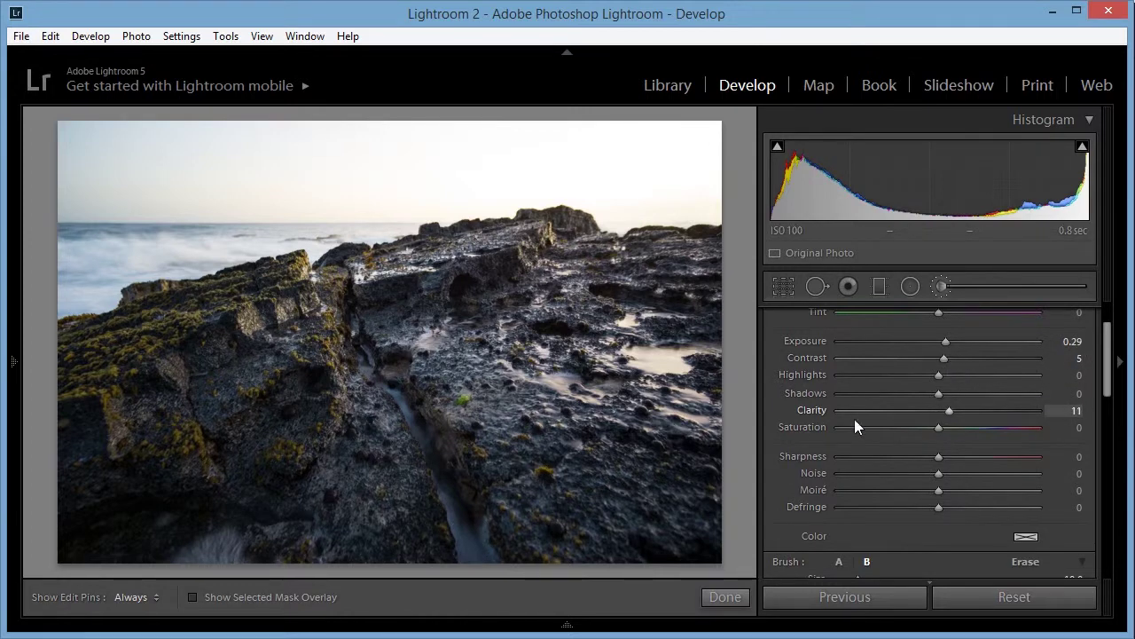
Step: Strengthen the brushed crevice, bringing Clarity to 23 and Exposure to 0.71
key(h)
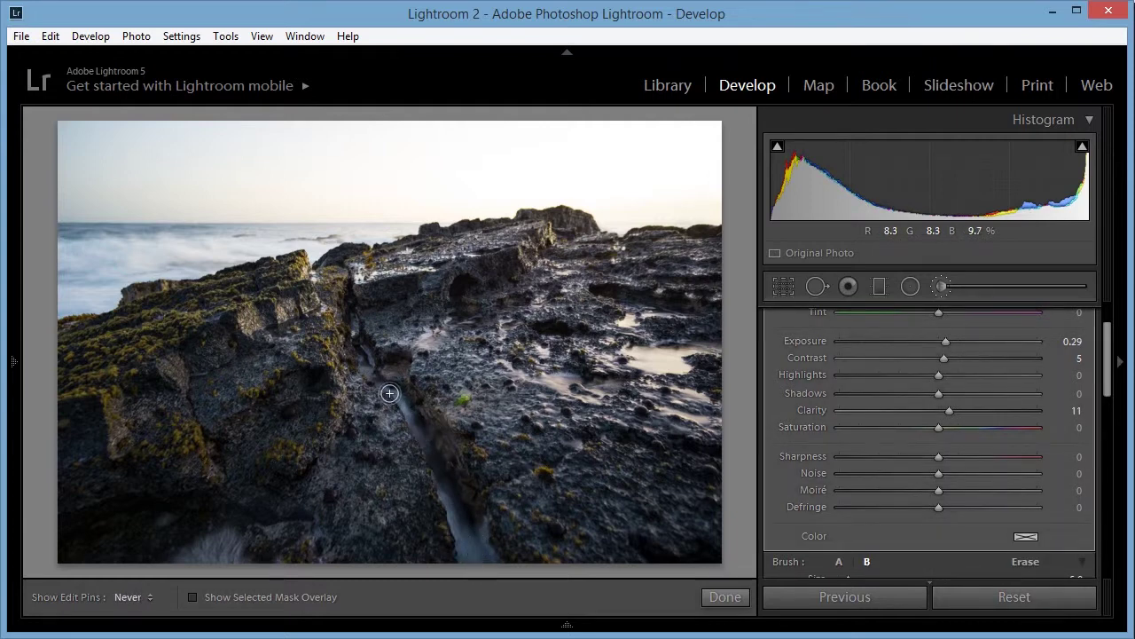
key(h)
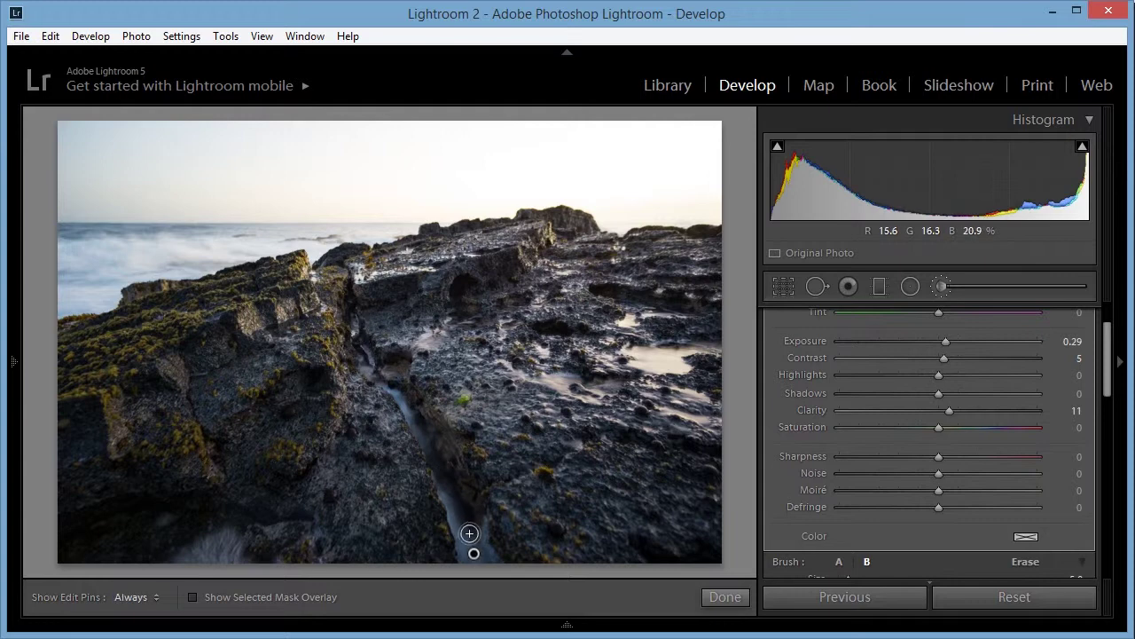
drag(474, 553, 484, 552)
key(h)
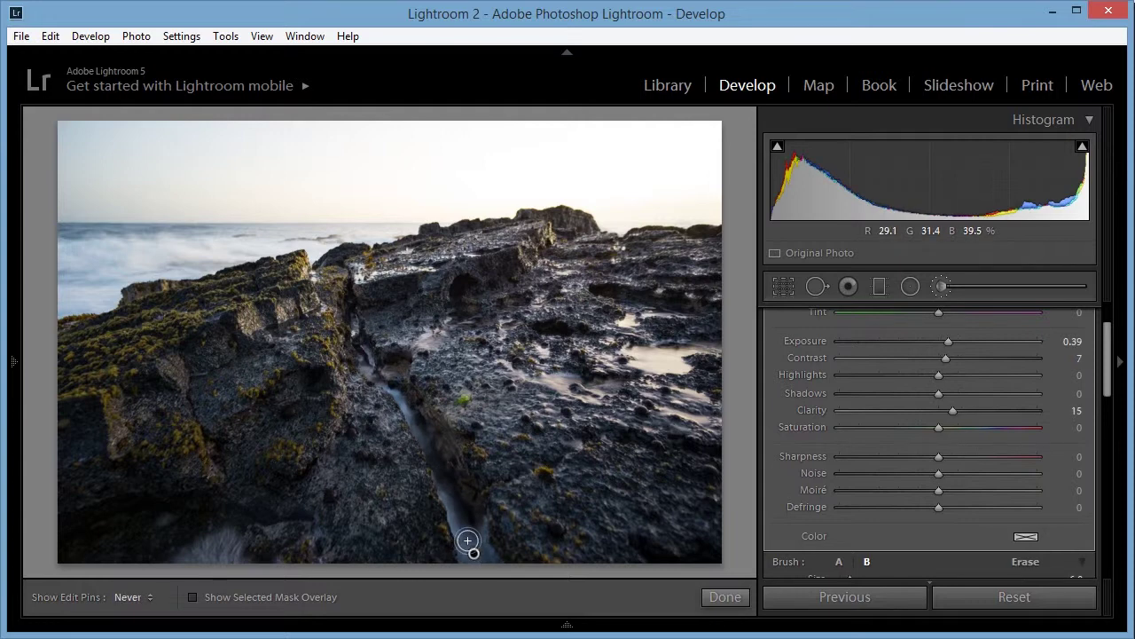
key(h)
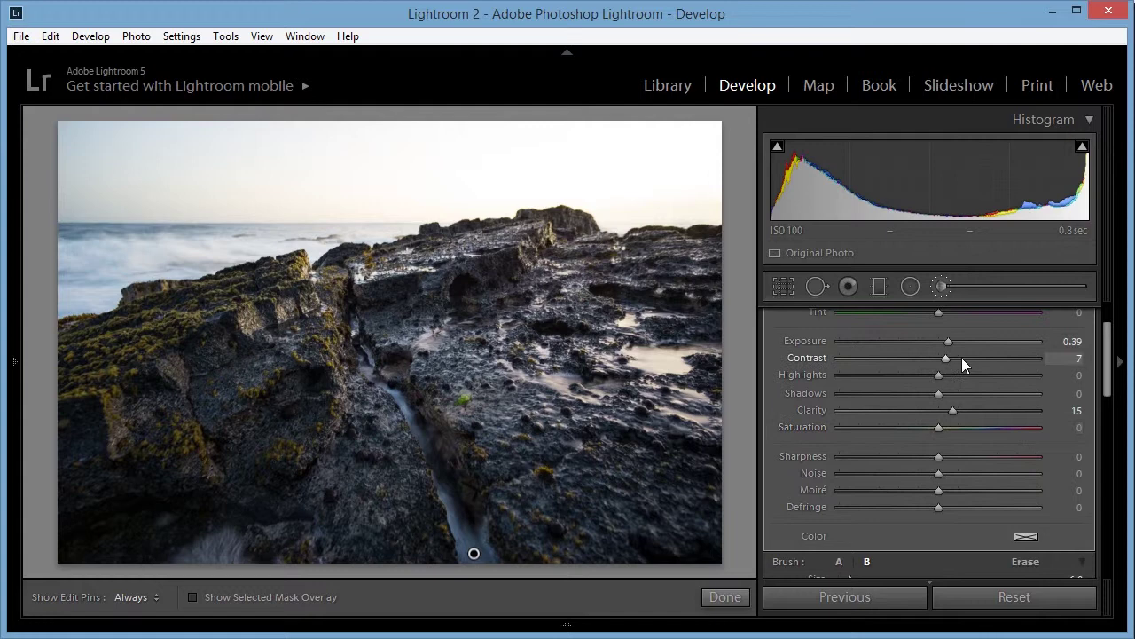
drag(954, 411, 962, 413)
drag(950, 339, 958, 342)
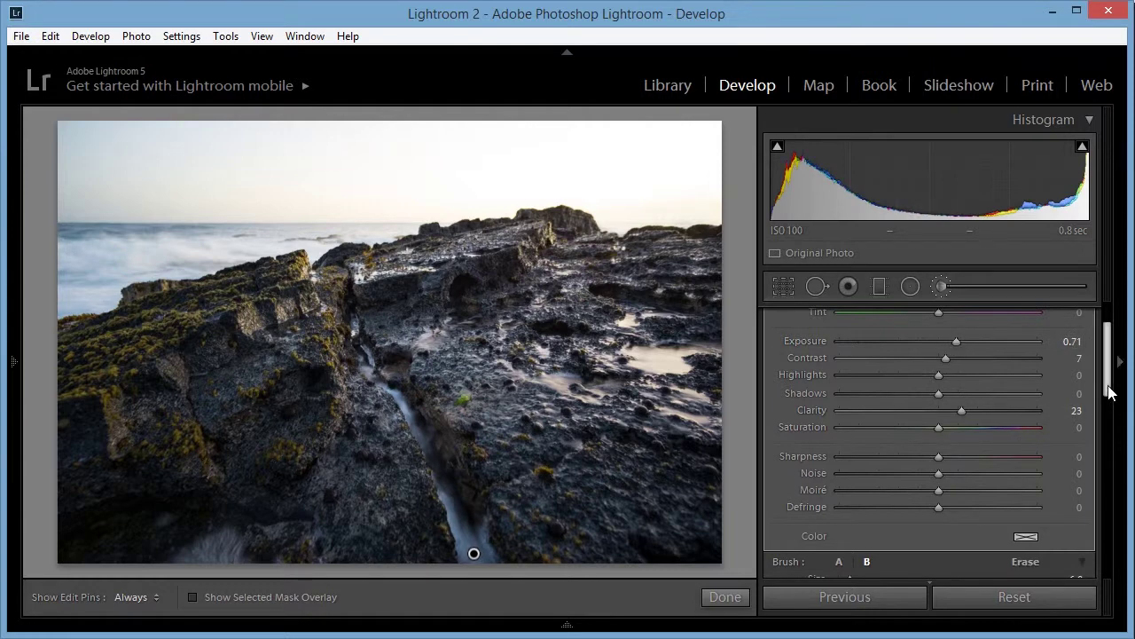
drag(1109, 390, 1109, 371)
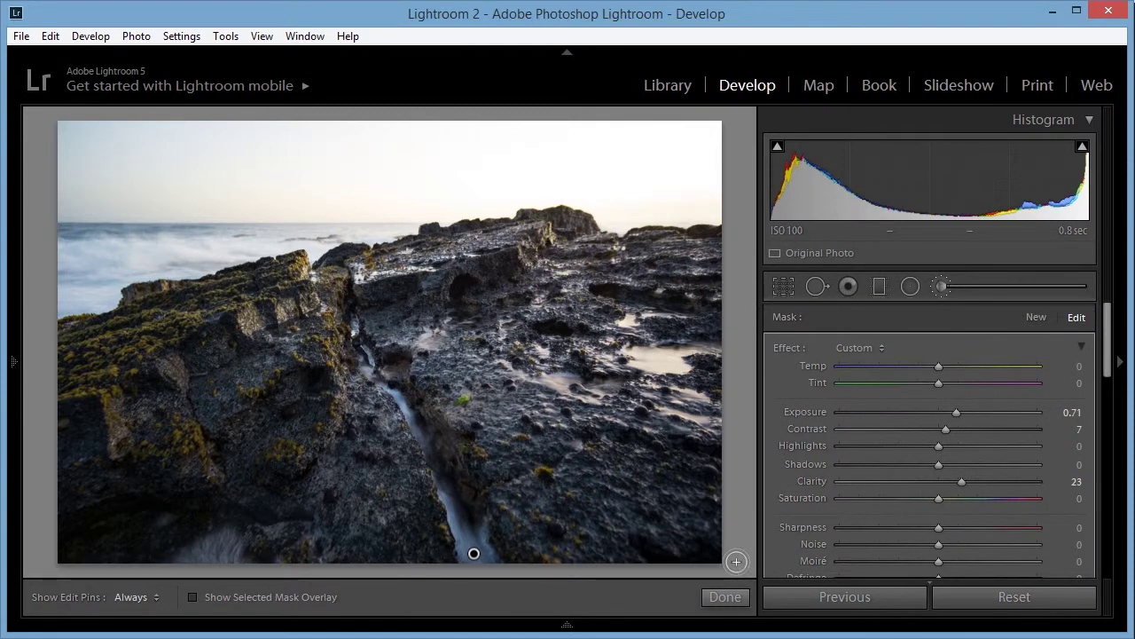
Step: Close the Adjustment Brush and lower the photo's Highlights to -17
click(725, 597)
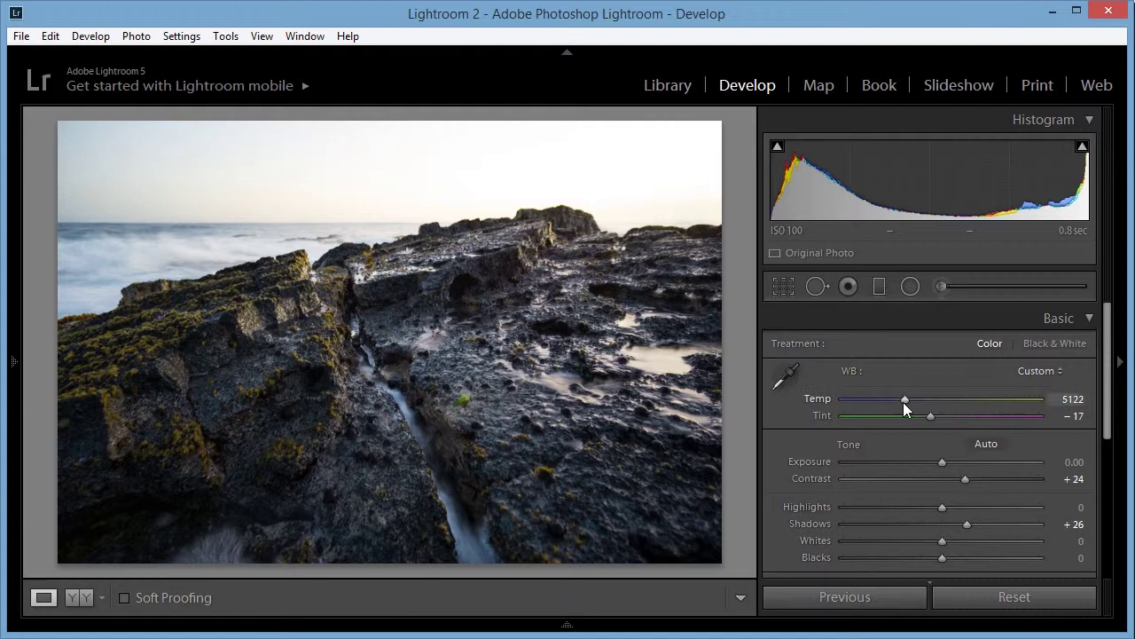
mouse_move(933, 506)
mouse_down()
mouse_move(921, 508)
mouse_move(931, 509)
mouse_up()
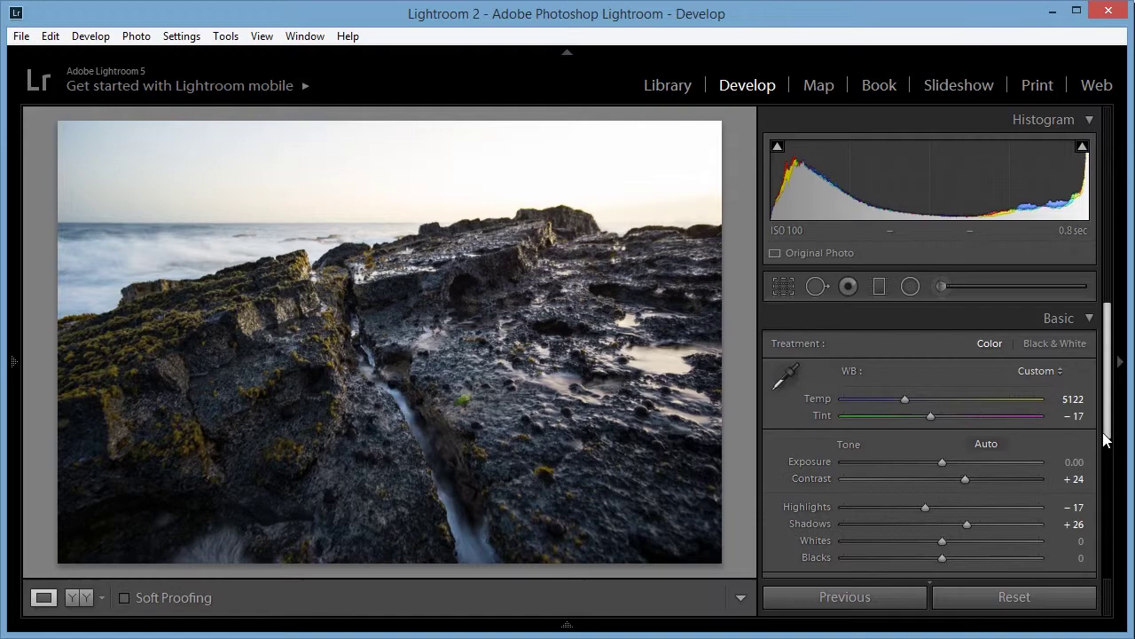
drag(1108, 435, 1091, 408)
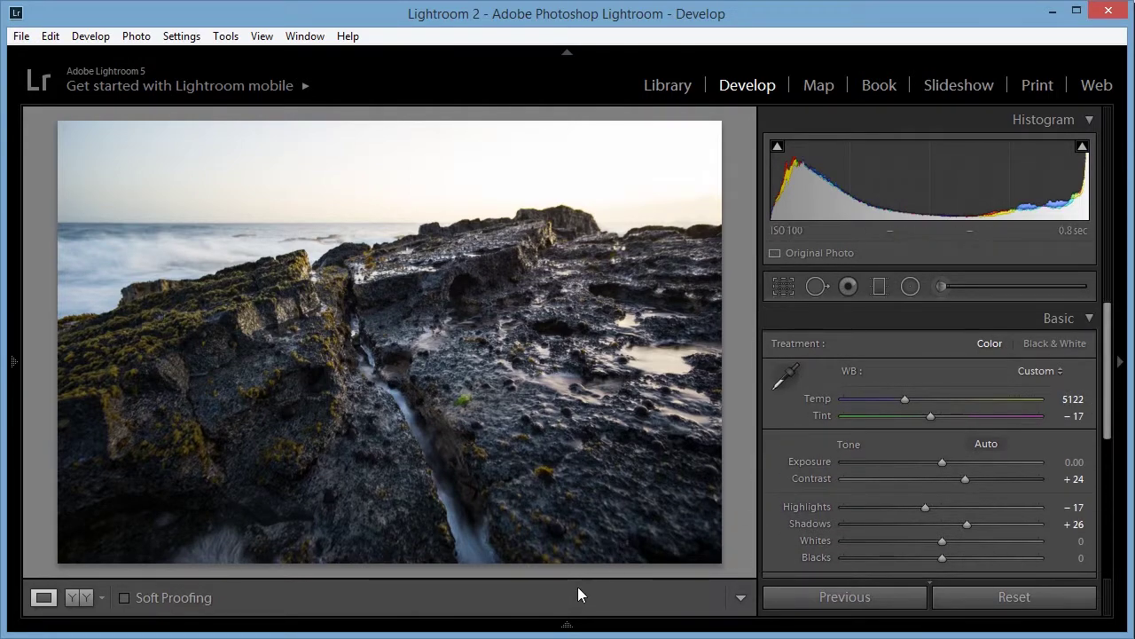
Step: Show the filmstrip, copy all develop settings with Check All, and select DSC01190
click(569, 624)
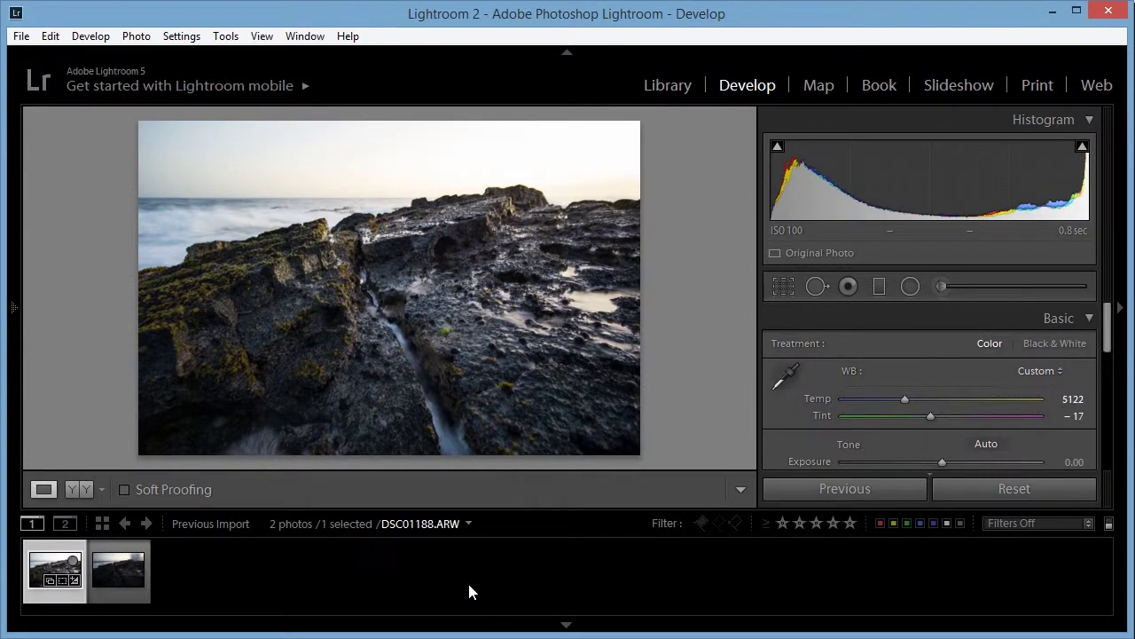
key(shift)
key(ctrl+shift+c)
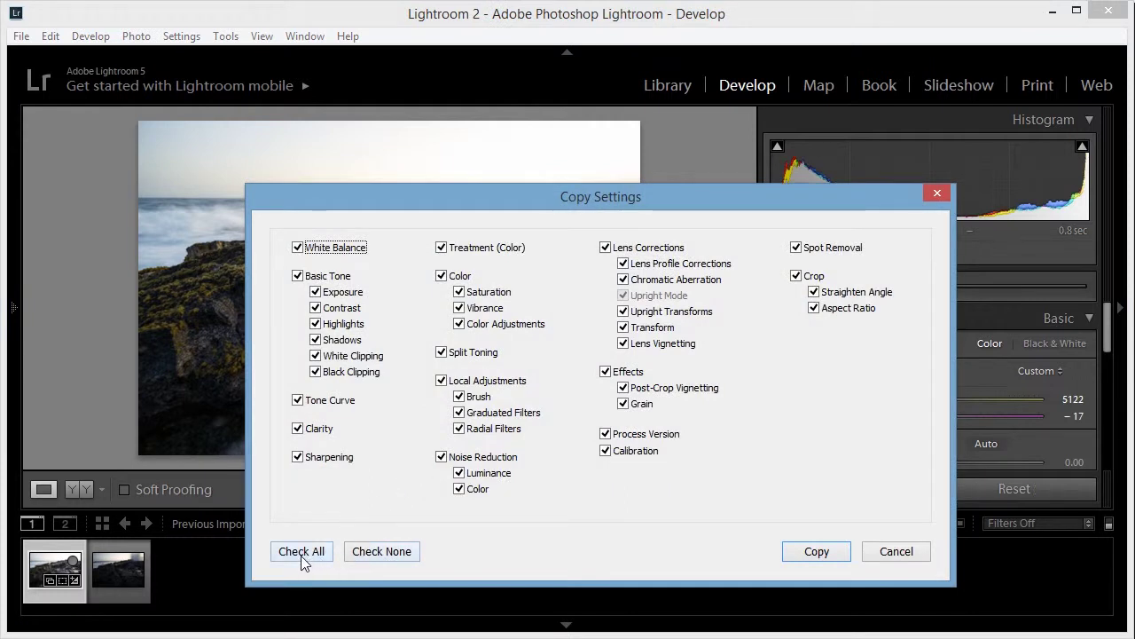
click(302, 552)
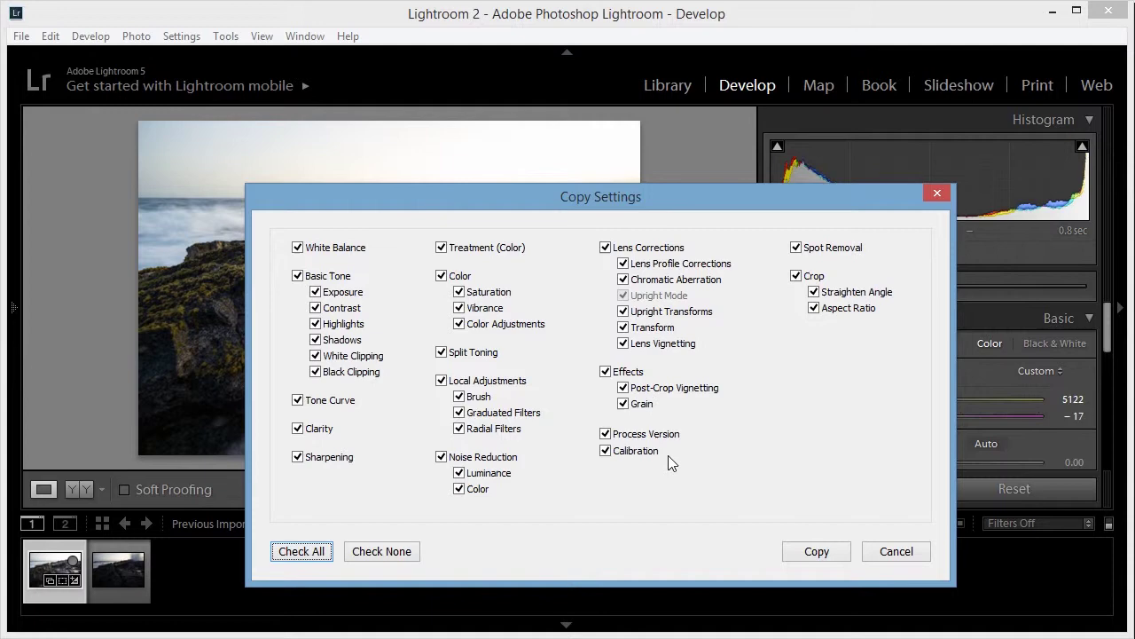
click(810, 552)
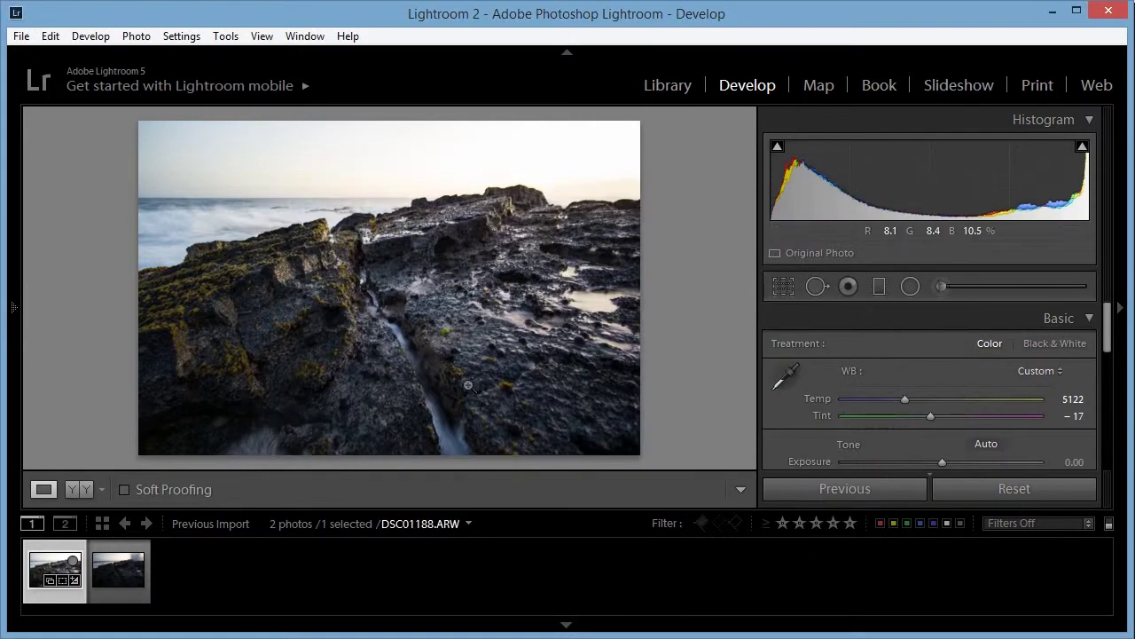
click(112, 568)
key(shift)
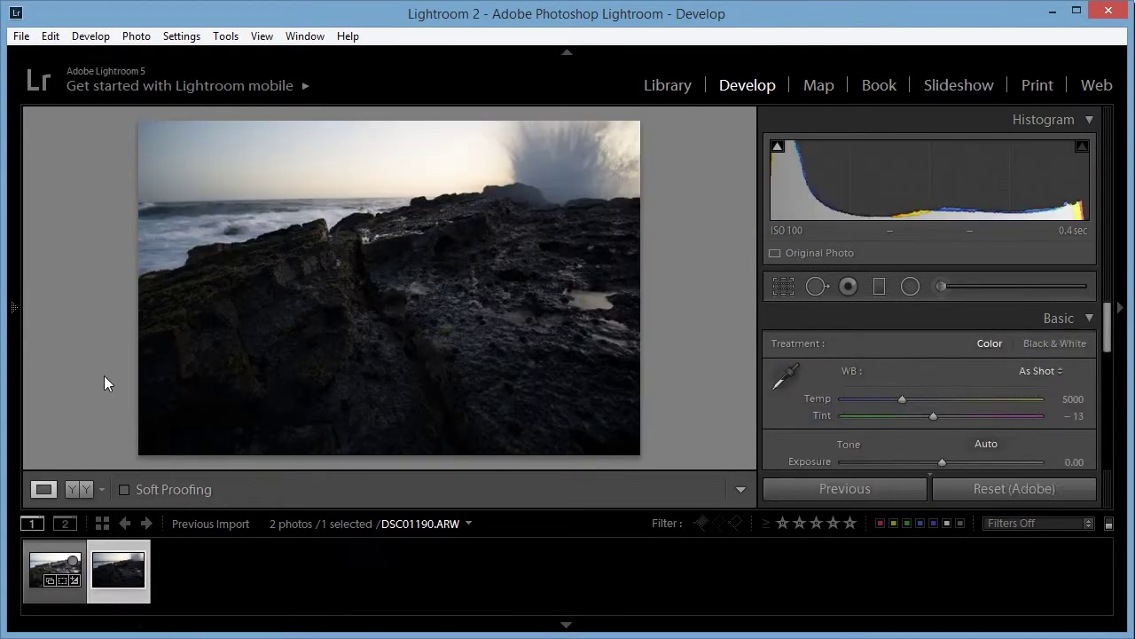
Step: Paste the copied settings onto DSC01190 and compare it against DSC01188
key(ctrl+shift+v)
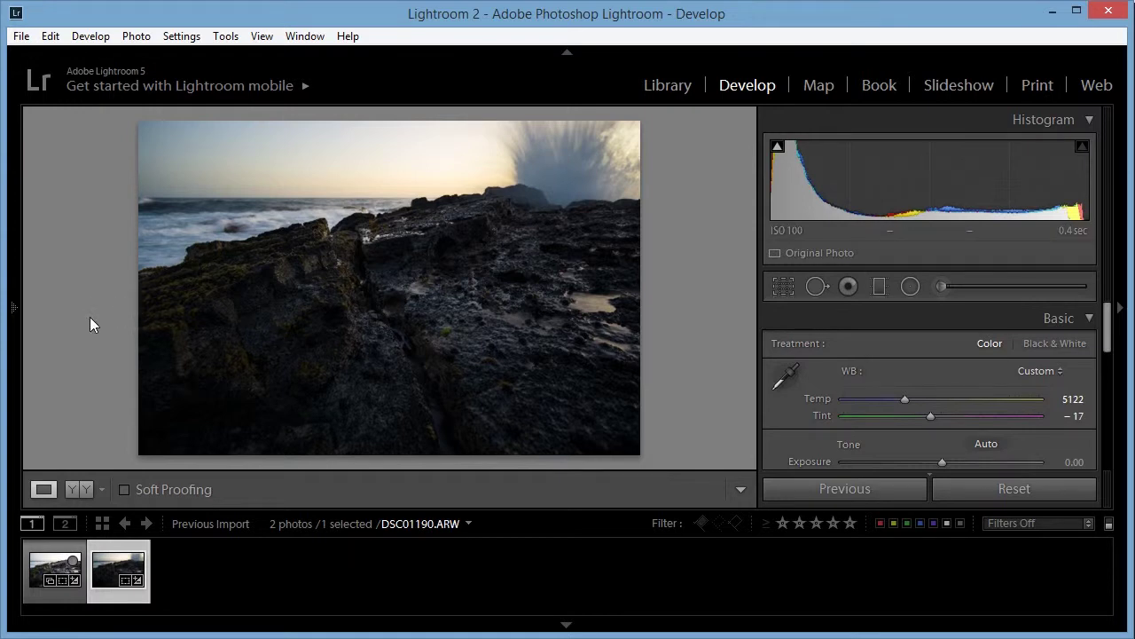
click(46, 569)
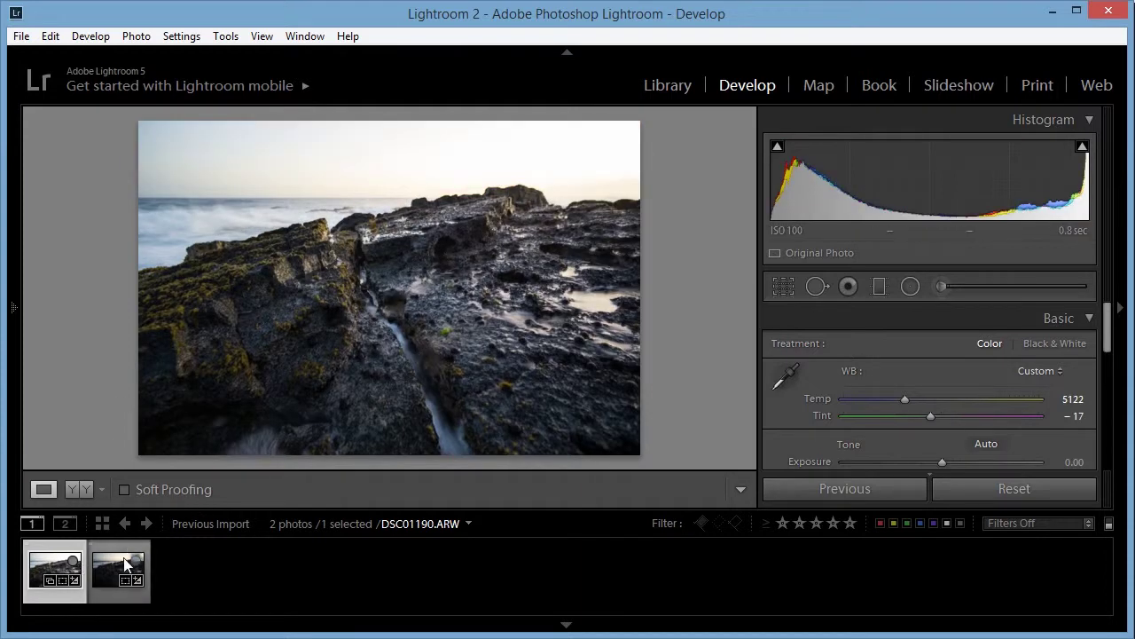
click(105, 577)
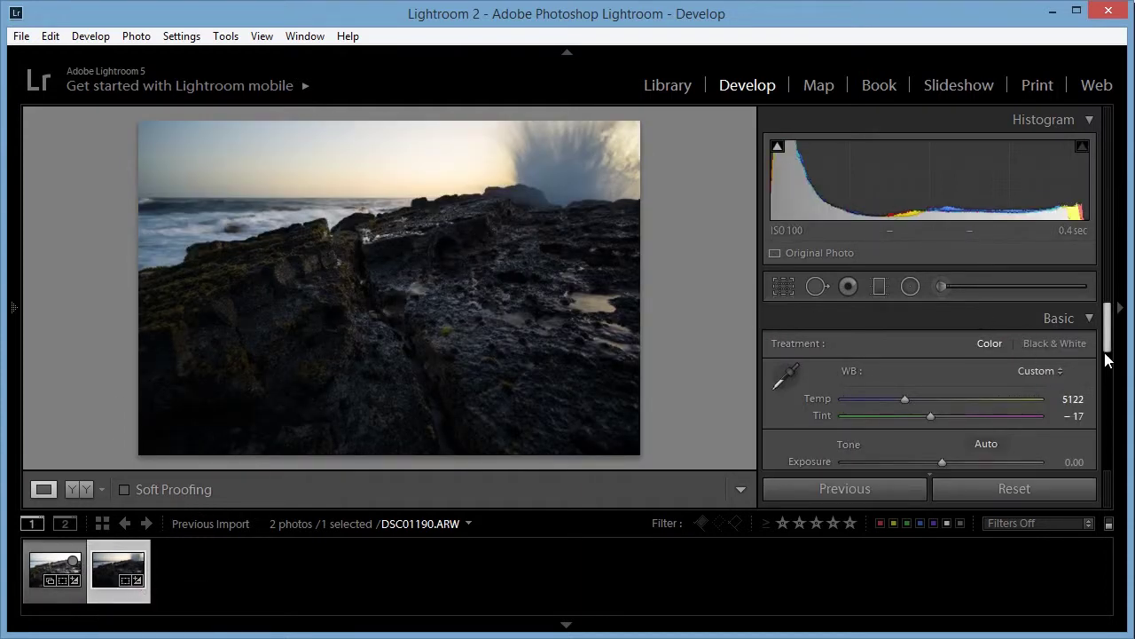
scroll(1111, 348, down, 1)
scroll(1112, 348, up, 1)
click(59, 562)
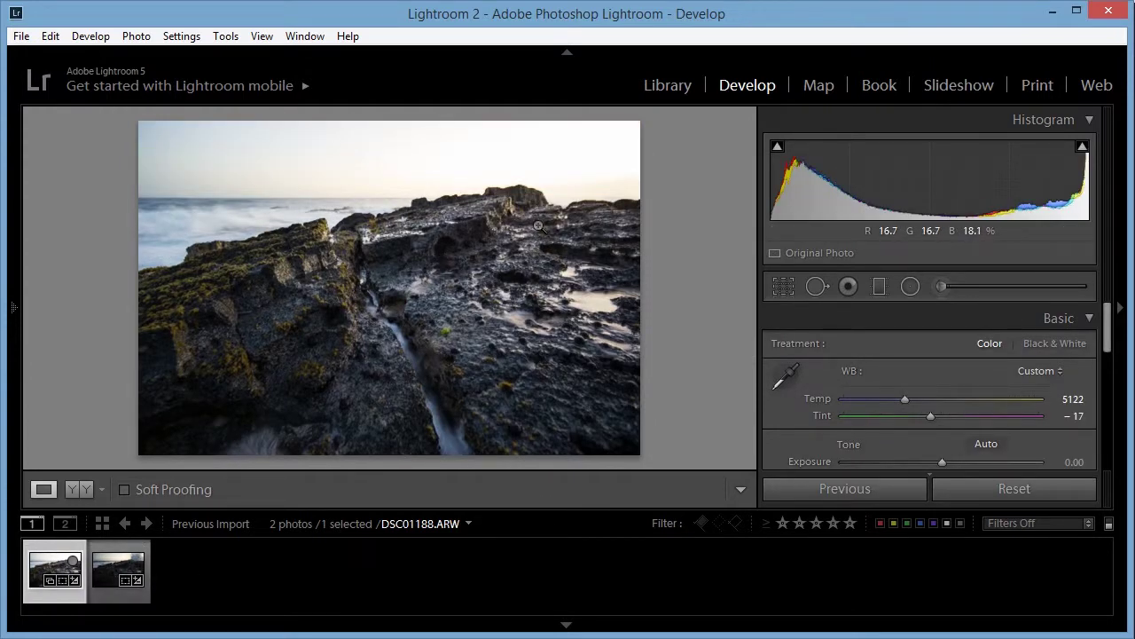
click(119, 568)
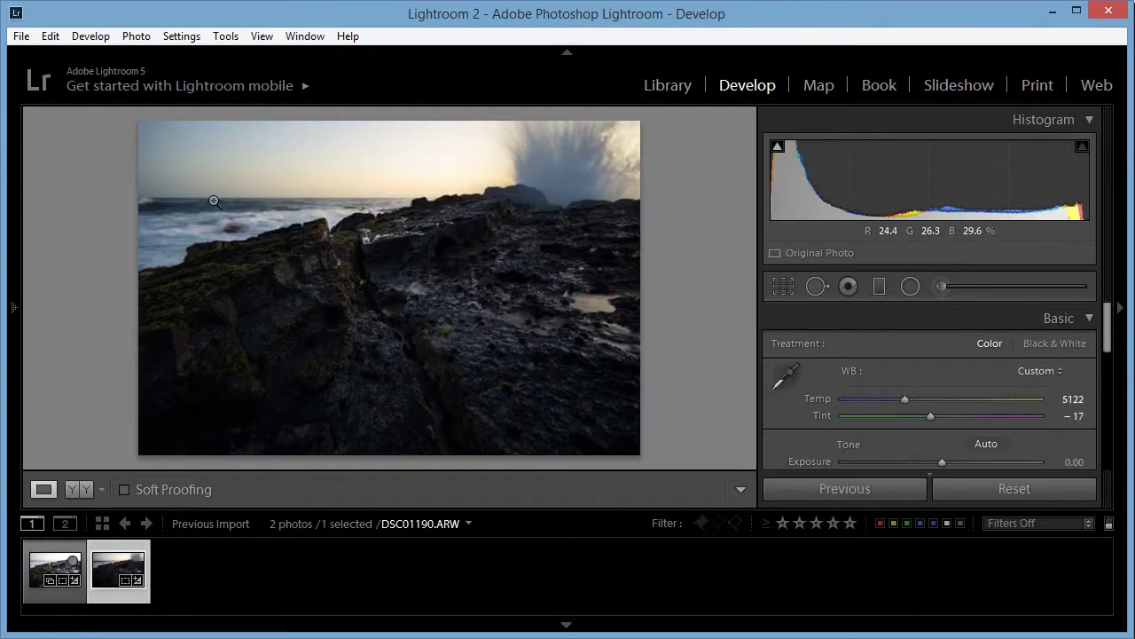
click(57, 570)
click(119, 568)
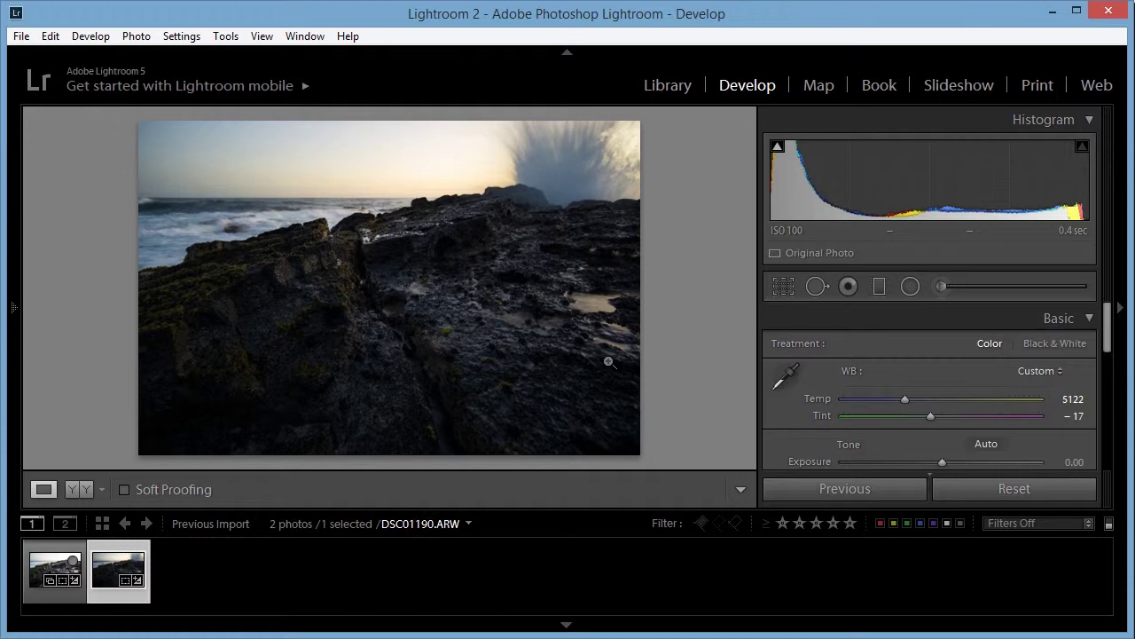
Step: Set DSC01190's Exposure to +1.00, compare with DSC01188, then nudge it to +1.15
drag(1111, 346, 1109, 373)
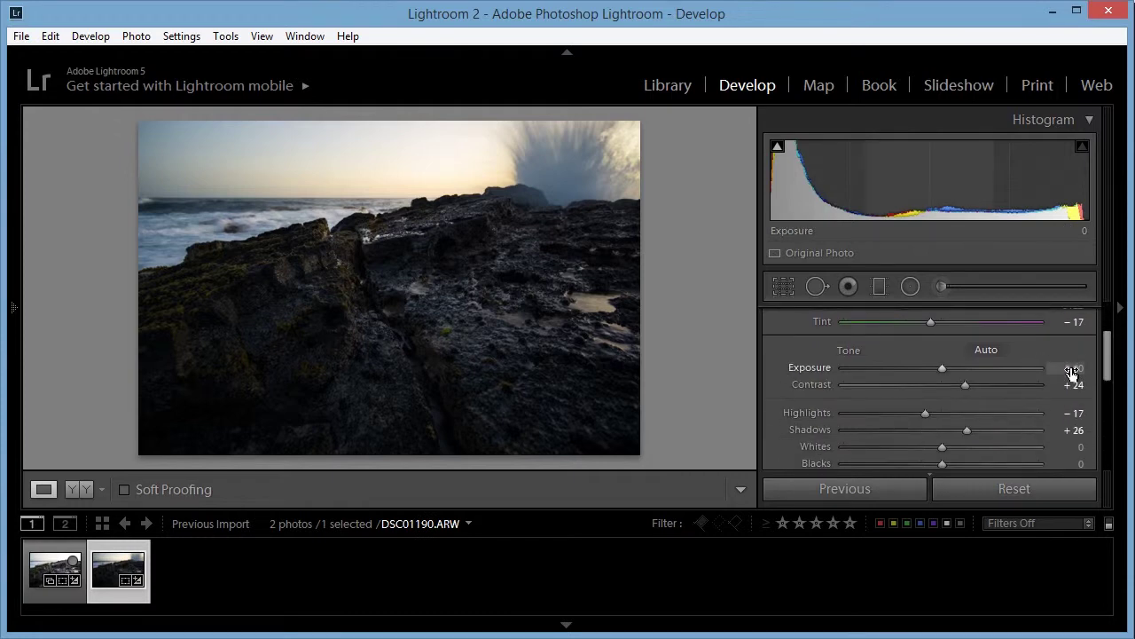
click(1069, 367)
text(-1)
key(Return)
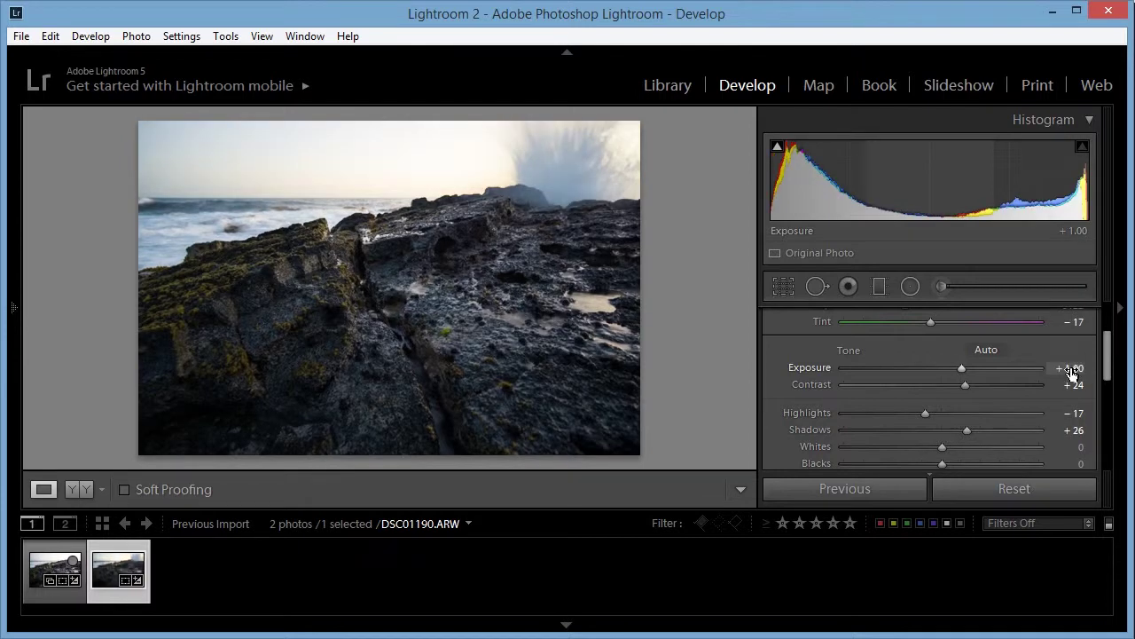
click(54, 568)
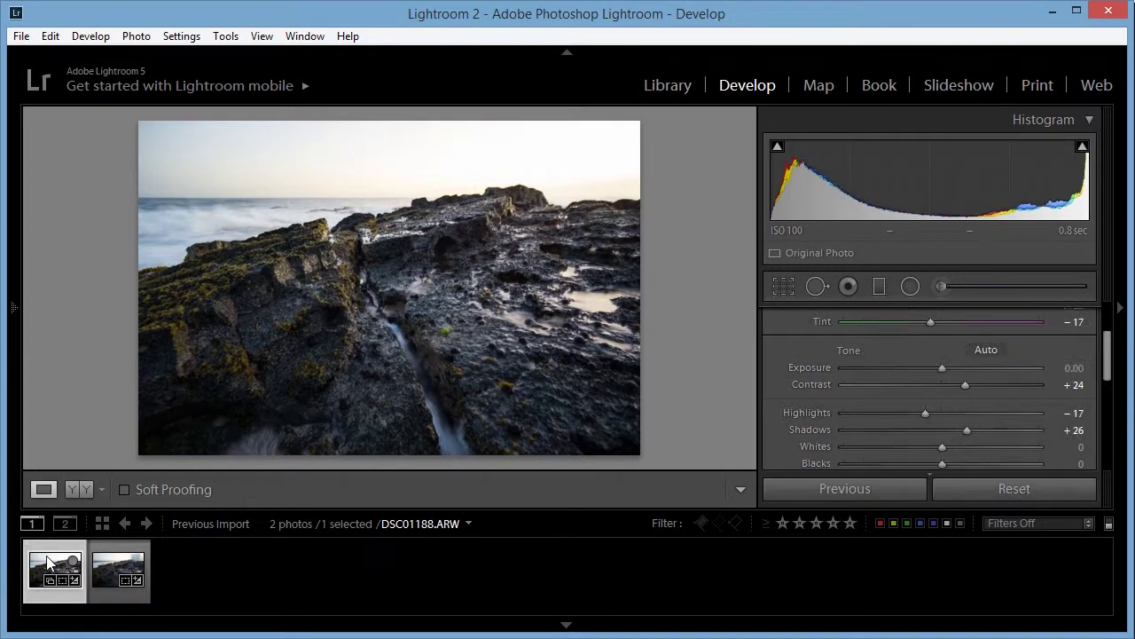
click(102, 563)
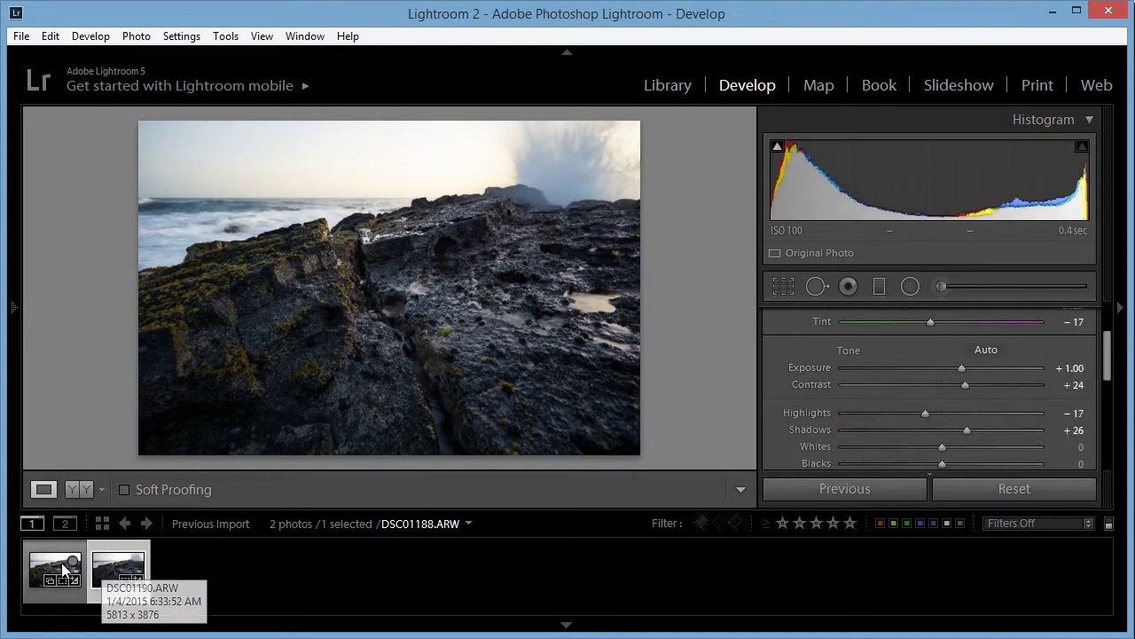
click(37, 565)
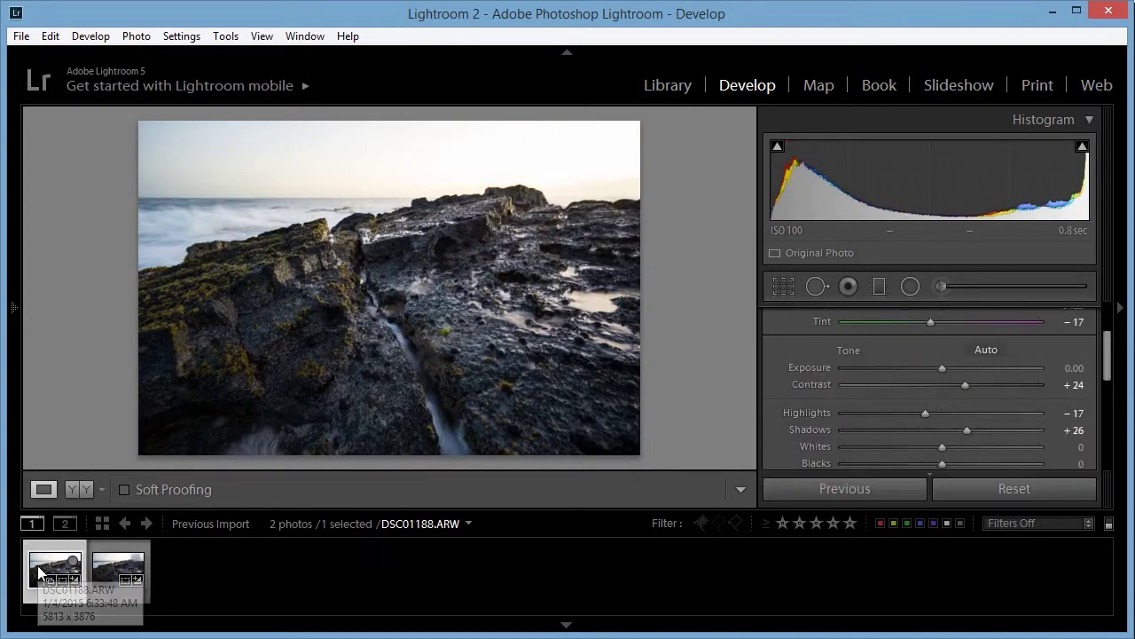
click(104, 562)
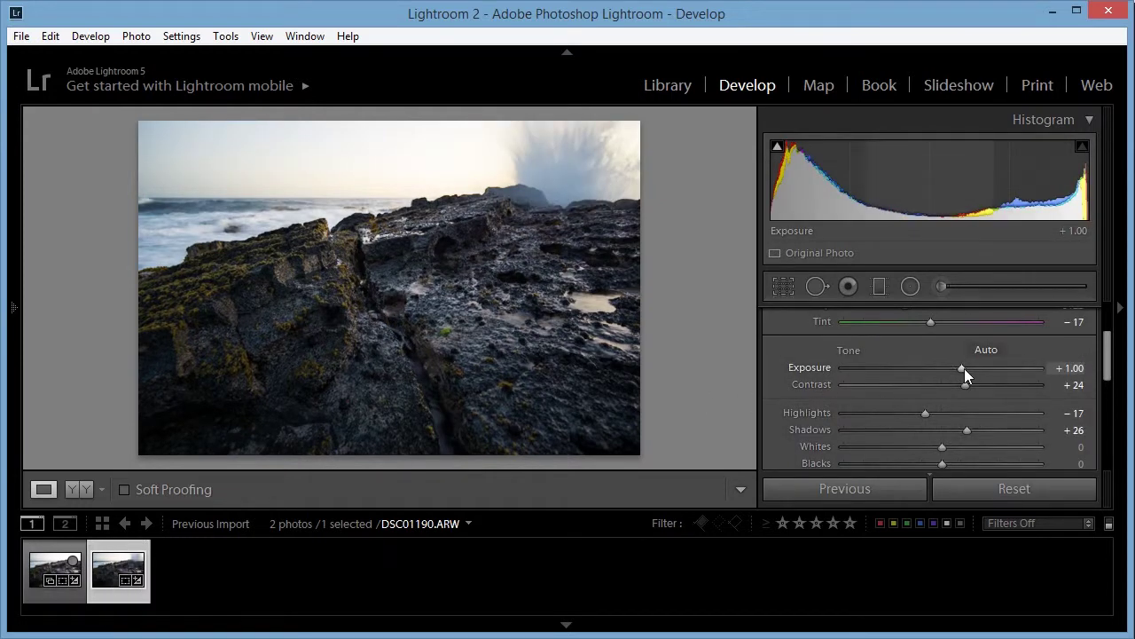
drag(961, 366, 965, 367)
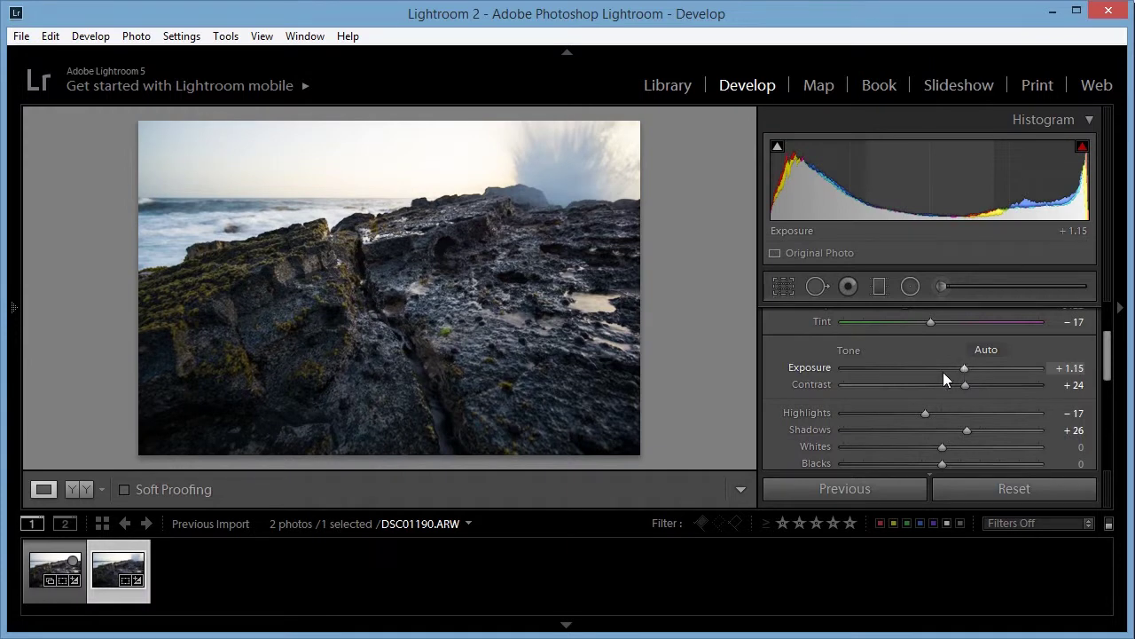
Step: Pull DSC01190's Highlights down to -88 to recover the golden sky
click(110, 566)
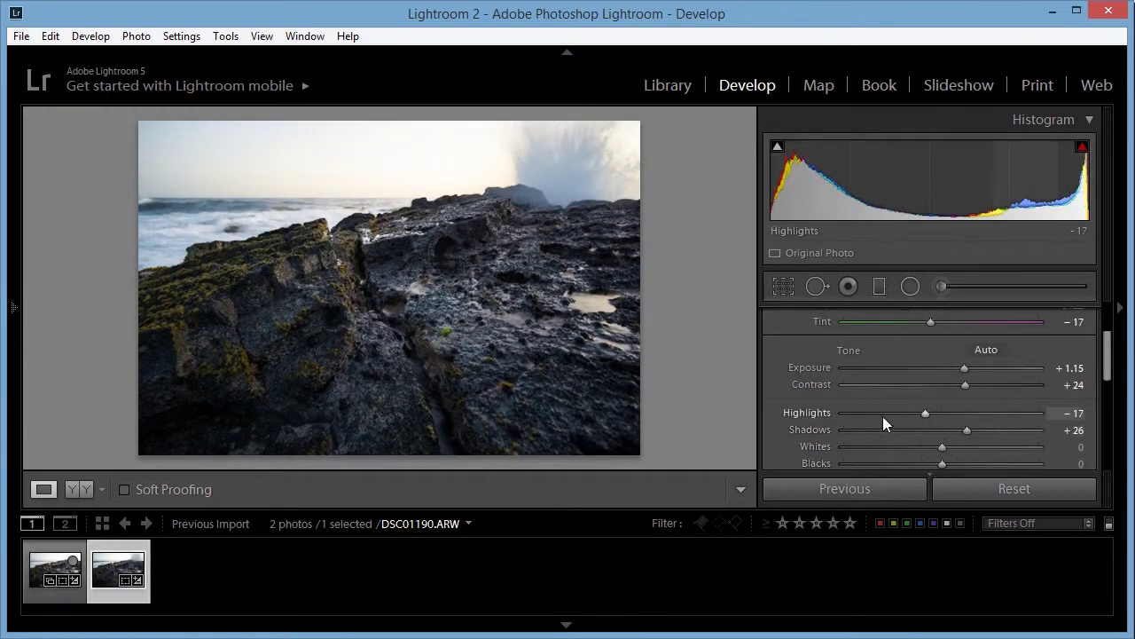
mouse_move(878, 412)
mouse_down()
mouse_move(839, 412)
mouse_move(855, 412)
mouse_up()
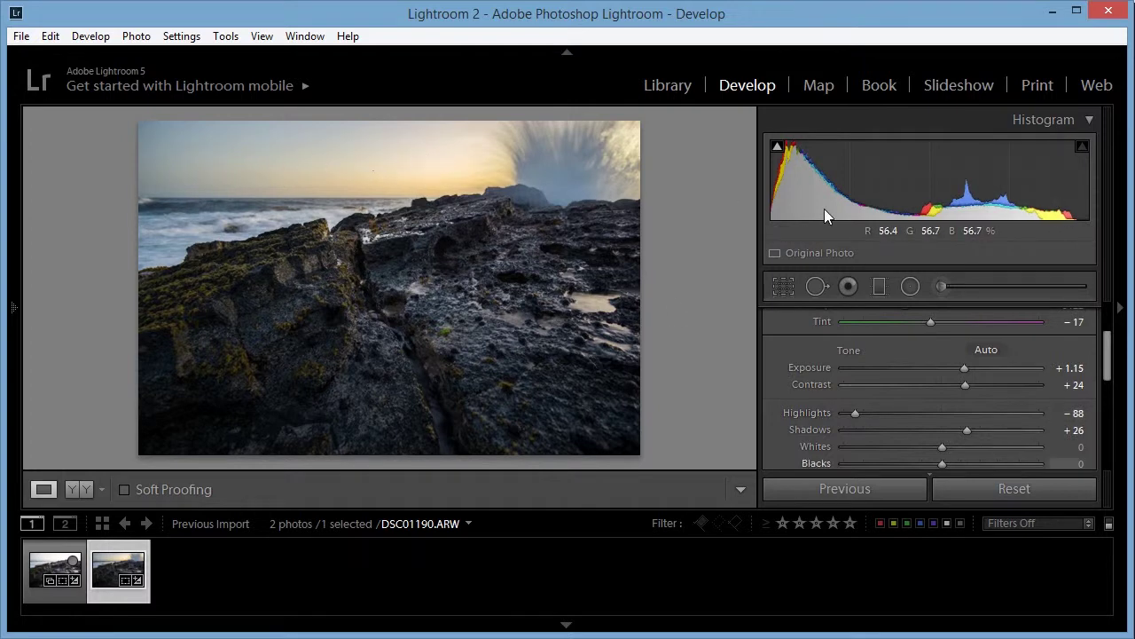
scroll(1108, 362, down, 2)
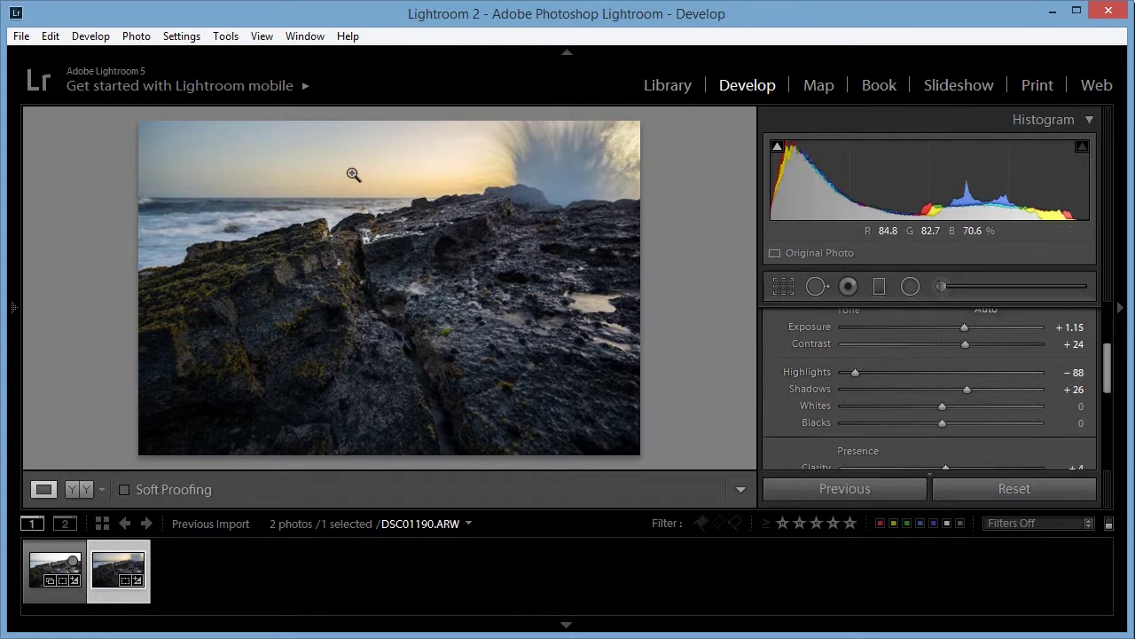
scroll(1108, 387, up, 5)
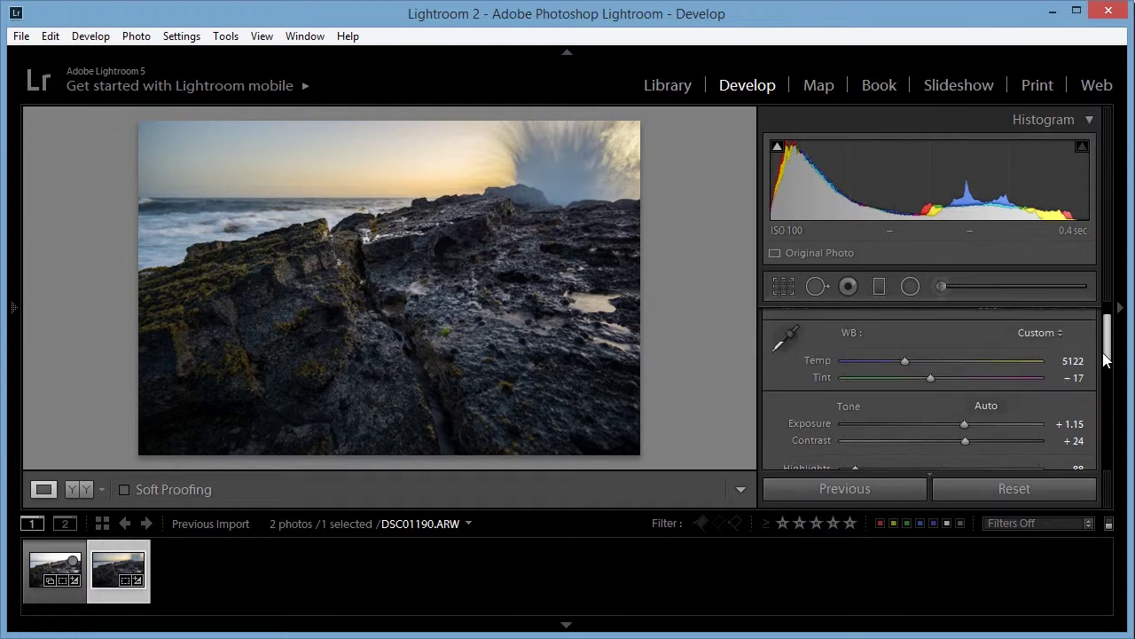
Step: Start a new local adjustment, reset its values, and set Exposure to -0.25
click(942, 285)
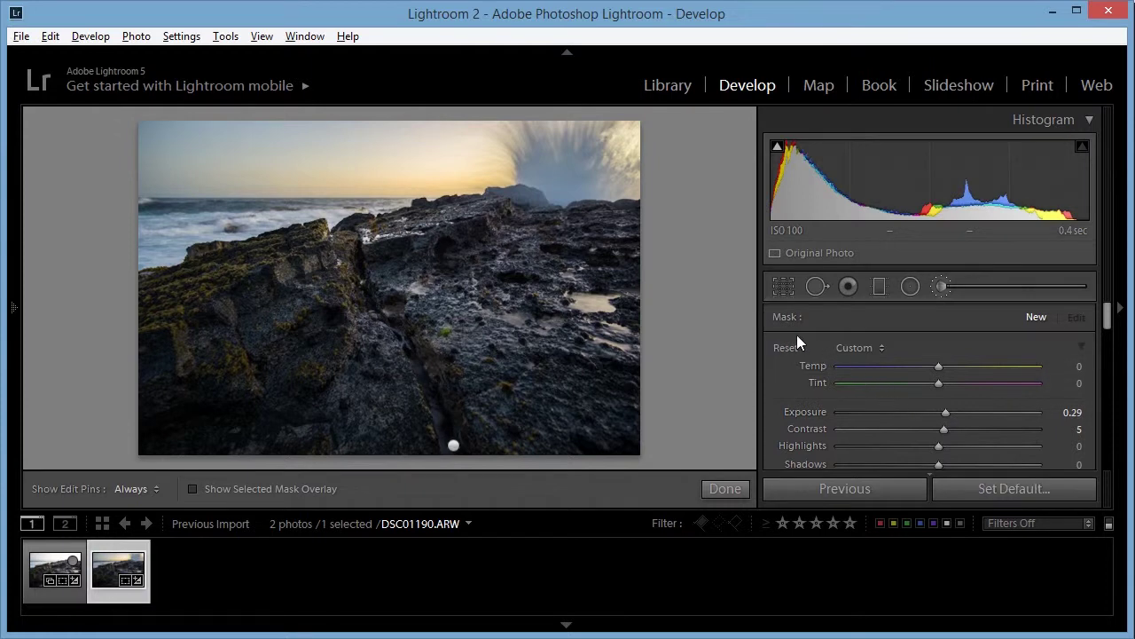
alt+click(789, 347)
scroll(1108, 328, down, 2)
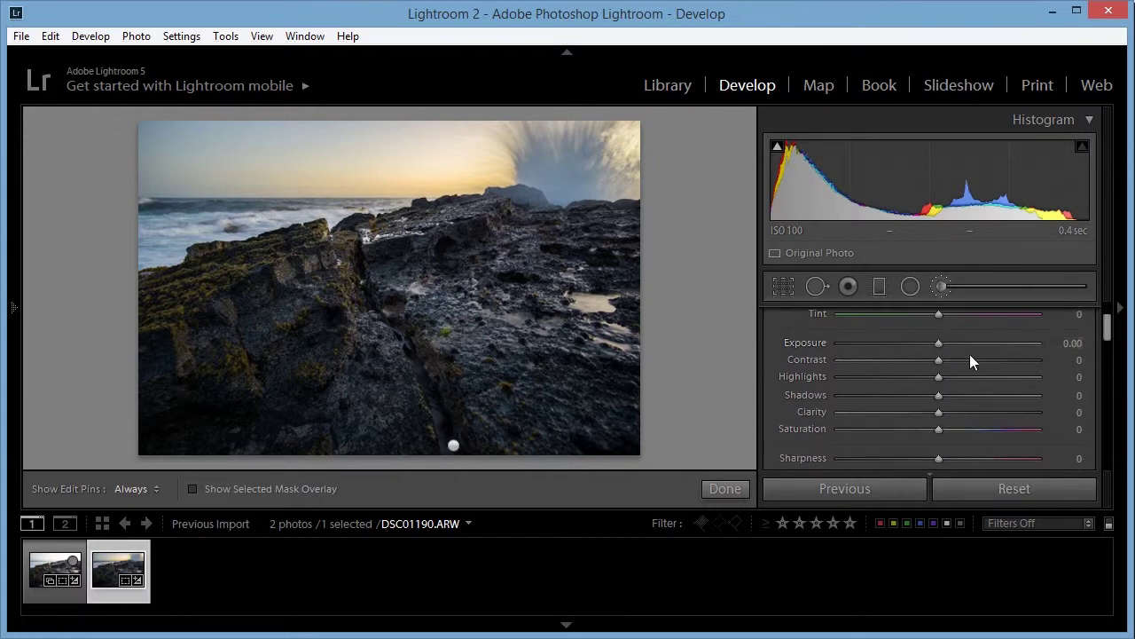
drag(938, 343, 931, 343)
Step: Raise the local Contrast to 24 and add DSC01188 to the selection
key(h)
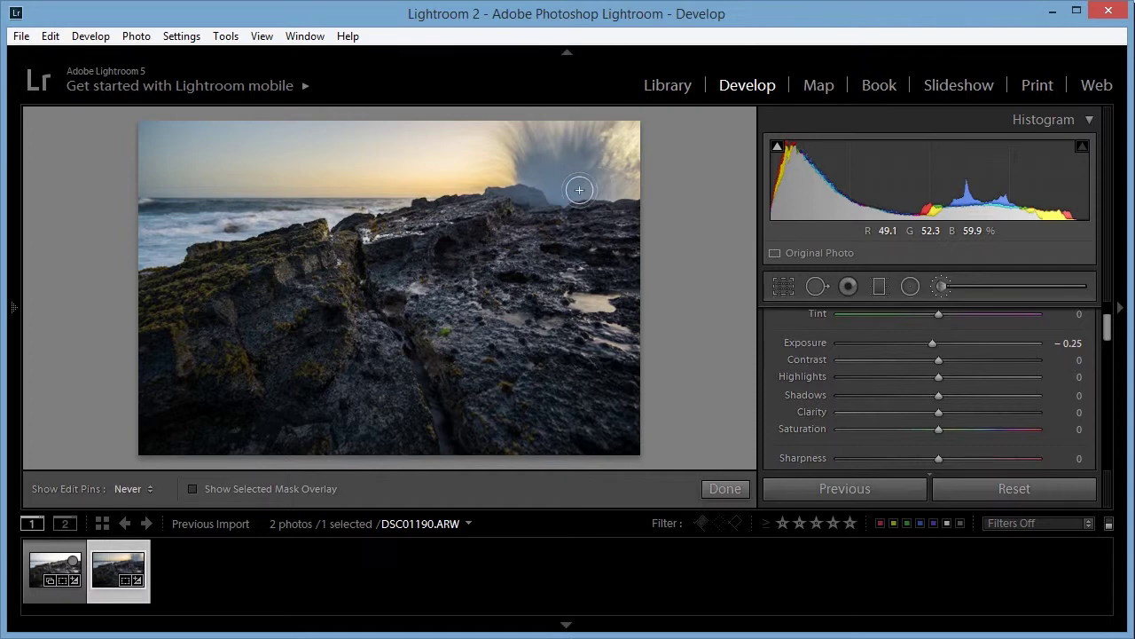
key(h)
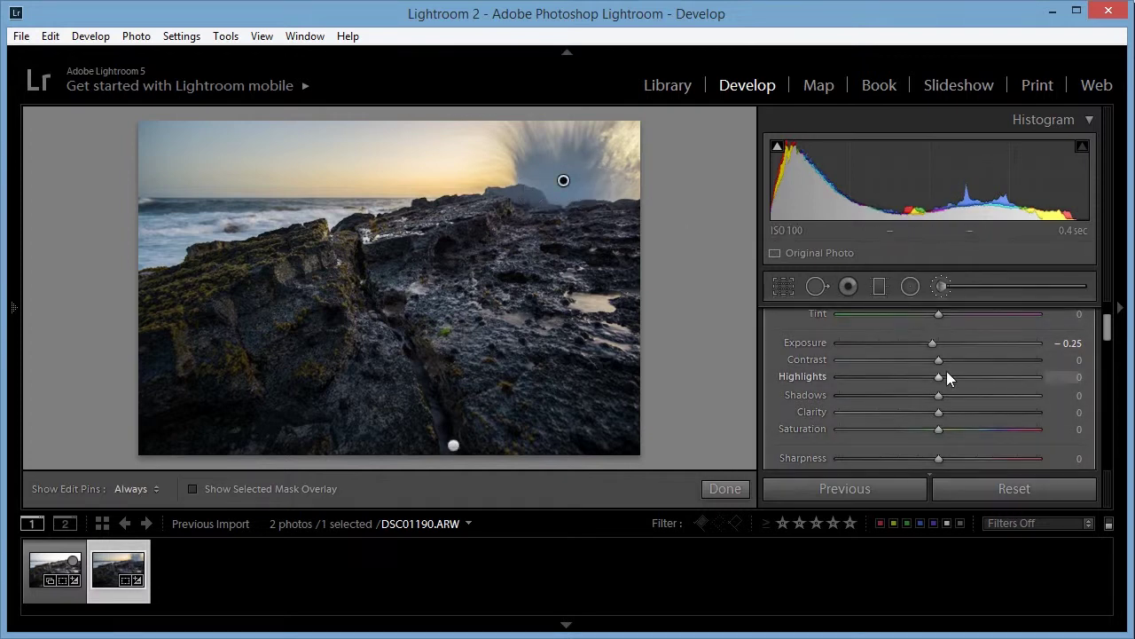
drag(940, 361, 963, 359)
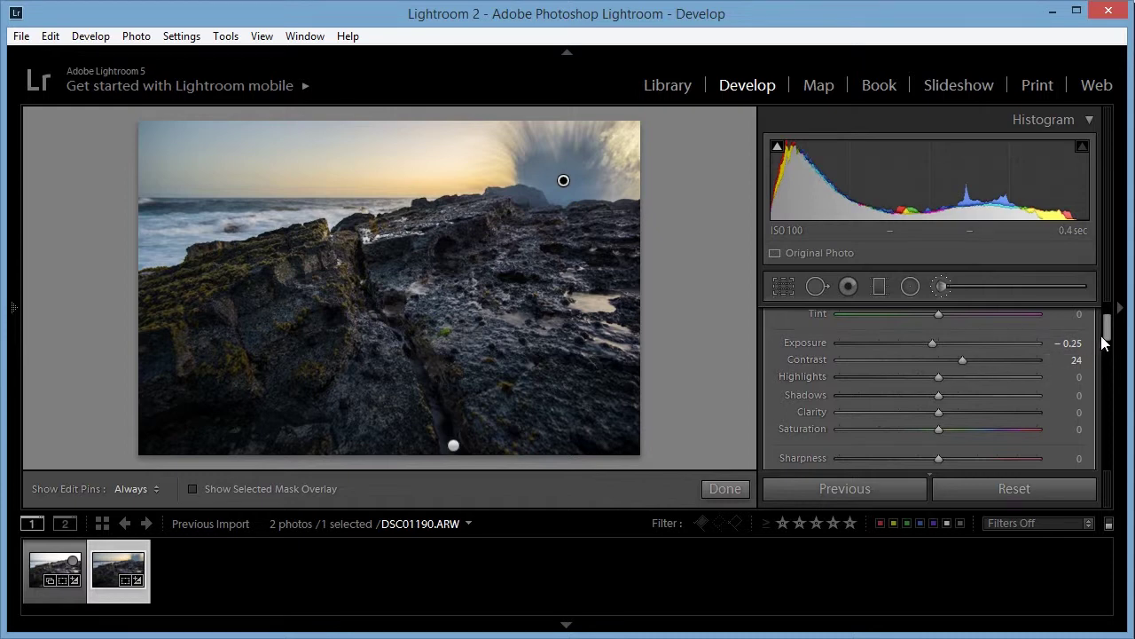
drag(1106, 342, 1108, 316)
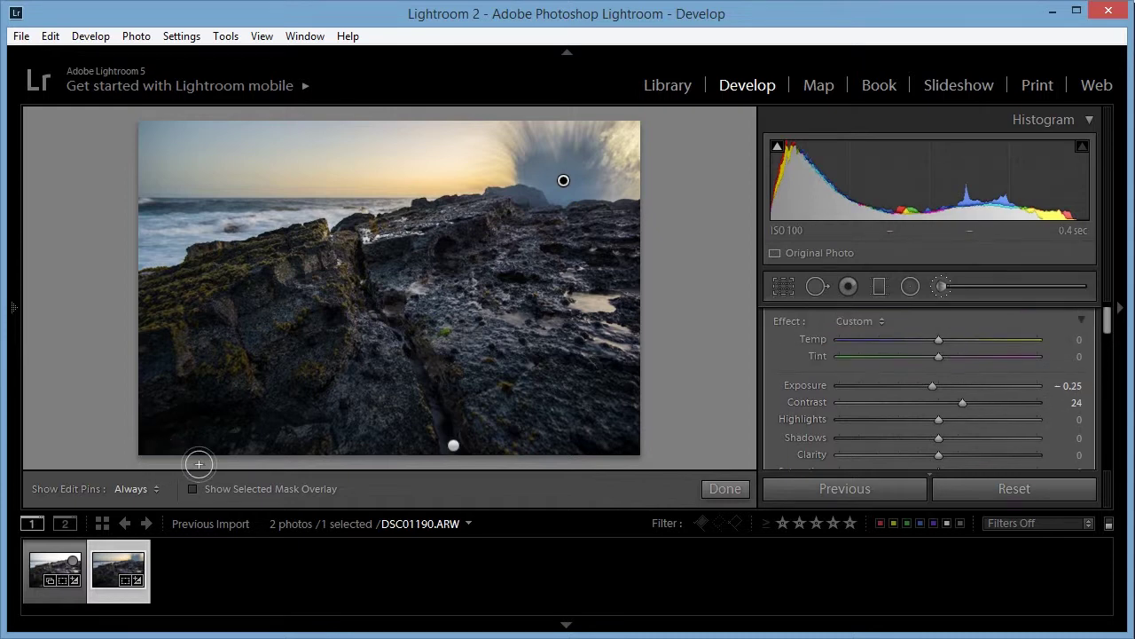
ctrl+click(53, 555)
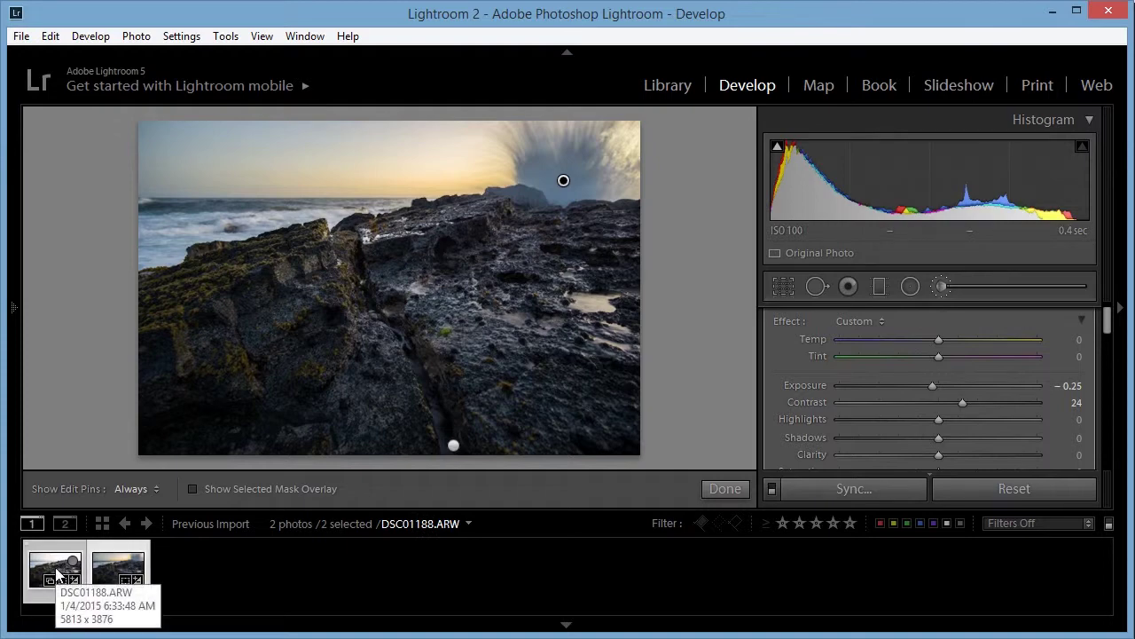
Step: Open the two selected exposures from Lightroom as layers of one Photoshop document
right_click(58, 573)
mouse_move(224, 192)
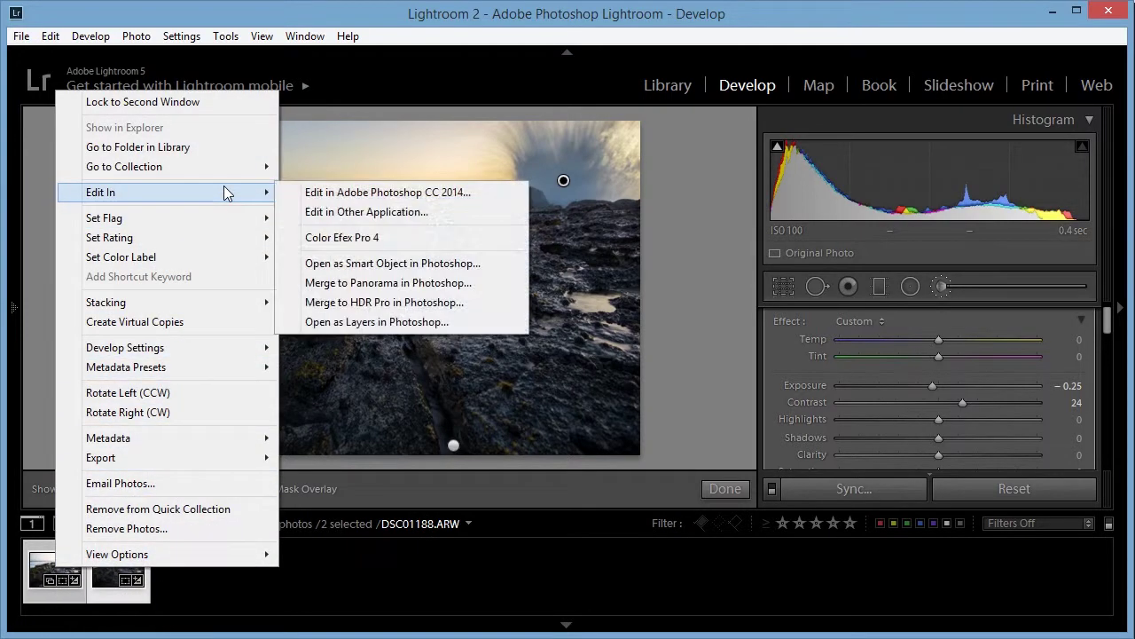
click(373, 322)
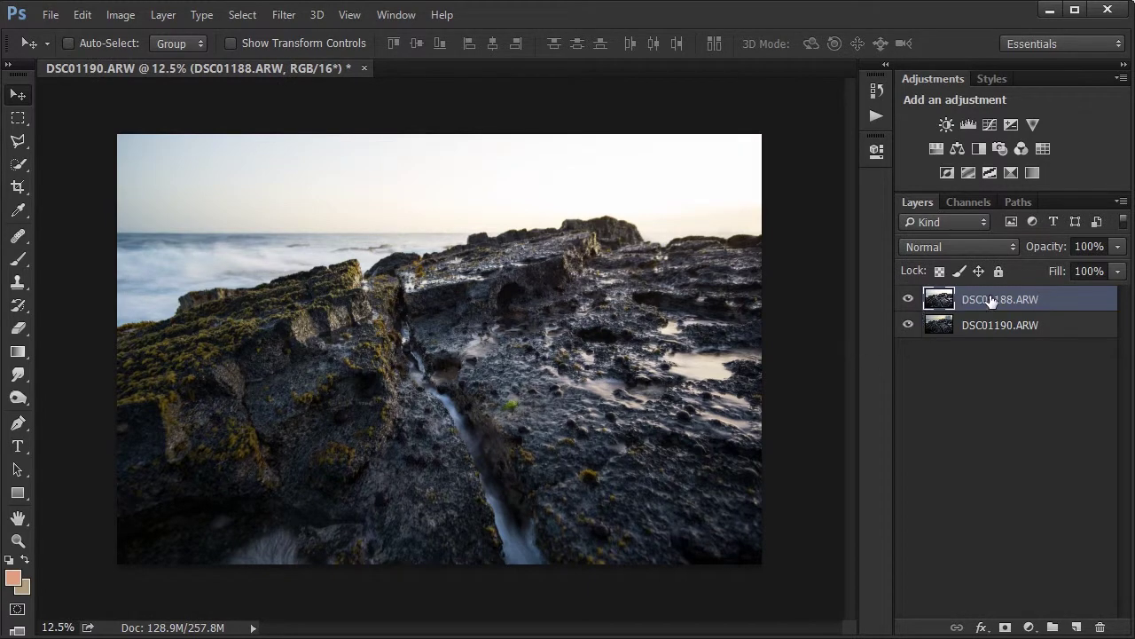
Step: Move DSC01188.ARW below DSC01190.ARW, then toggle the top layer's visibility to compare exposures
drag(992, 302, 990, 335)
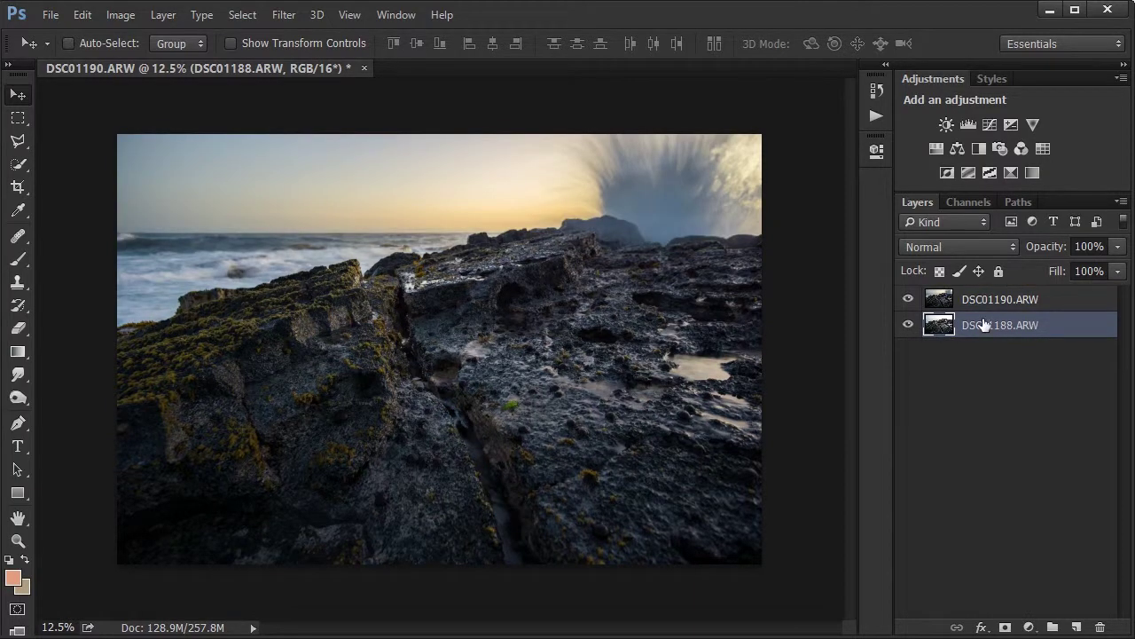
click(1002, 301)
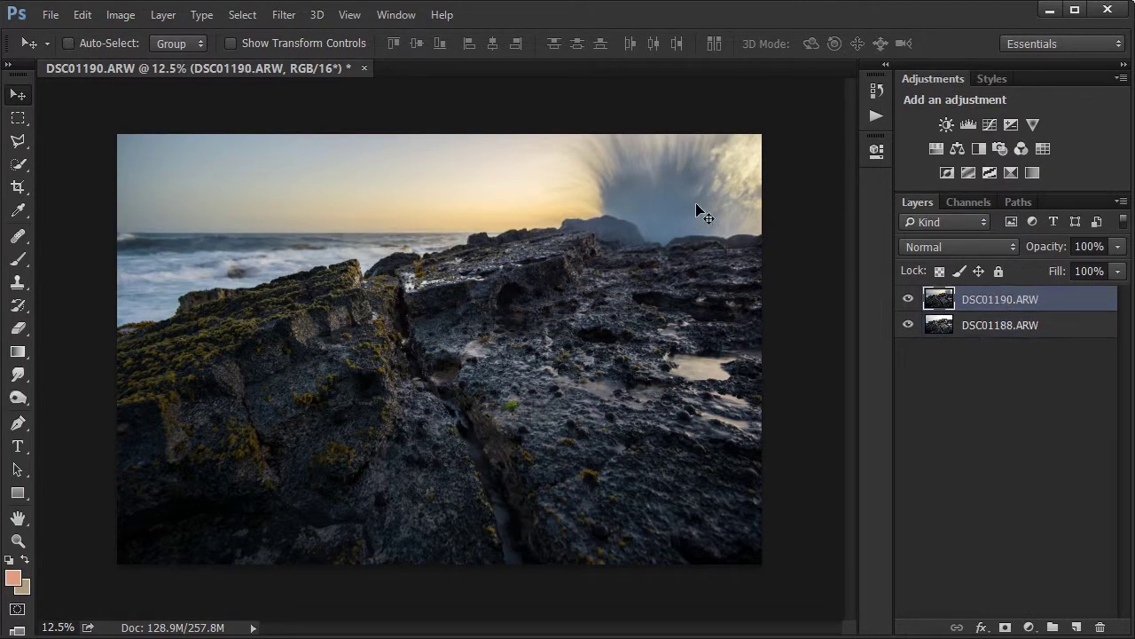
click(905, 300)
click(905, 301)
Step: Add a black hide-all mask to DSC01190.ARW and paint white with a large brush over the upper-right sky
alt+click(1006, 627)
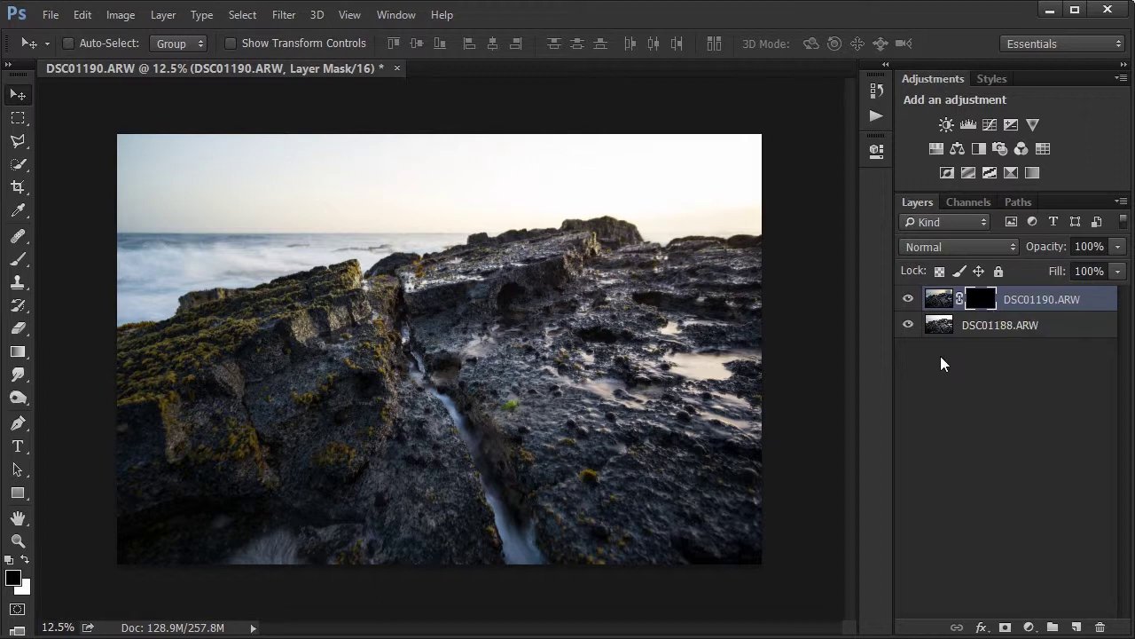
key(b)
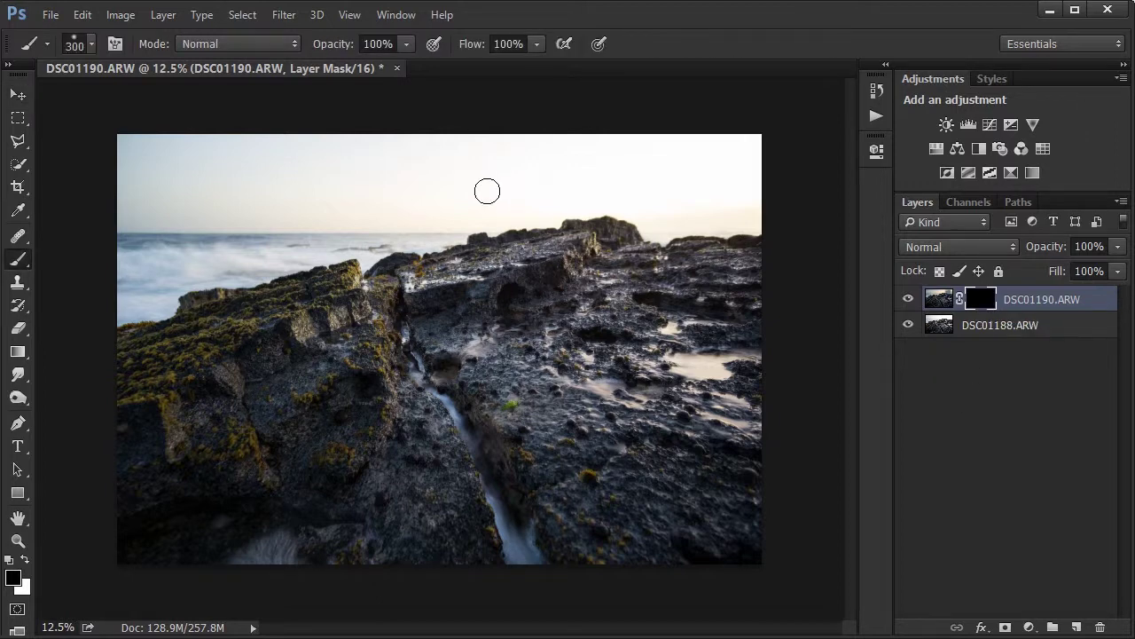
key(bracketright)
key(bracketright)
key(bracketright)
key(bracketright)
key(x)
mouse_move(724, 186)
mouse_down()
mouse_move(655, 194)
mouse_move(743, 194)
mouse_move(635, 197)
mouse_move(675, 224)
mouse_move(594, 200)
mouse_move(756, 211)
mouse_move(755, 221)
mouse_move(737, 206)
mouse_move(705, 207)
mouse_move(776, 155)
mouse_move(725, 156)
mouse_move(708, 169)
mouse_move(672, 140)
mouse_move(560, 173)
mouse_move(603, 149)
mouse_move(602, 197)
mouse_move(583, 184)
mouse_move(546, 208)
mouse_move(507, 195)
mouse_move(544, 190)
mouse_move(547, 157)
mouse_move(509, 209)
mouse_move(140, 210)
mouse_move(139, 285)
mouse_move(137, 274)
mouse_move(125, 306)
mouse_move(185, 249)
mouse_move(156, 287)
mouse_move(212, 257)
mouse_move(275, 255)
mouse_move(348, 232)
mouse_move(297, 252)
mouse_move(459, 228)
mouse_move(393, 239)
mouse_move(528, 206)
mouse_move(413, 219)
mouse_move(530, 188)
mouse_move(124, 206)
mouse_move(97, 196)
mouse_move(436, 166)
mouse_move(615, 166)
mouse_move(306, 154)
mouse_move(116, 167)
mouse_move(185, 140)
mouse_move(627, 165)
mouse_move(736, 149)
mouse_move(759, 184)
mouse_move(760, 210)
mouse_up()
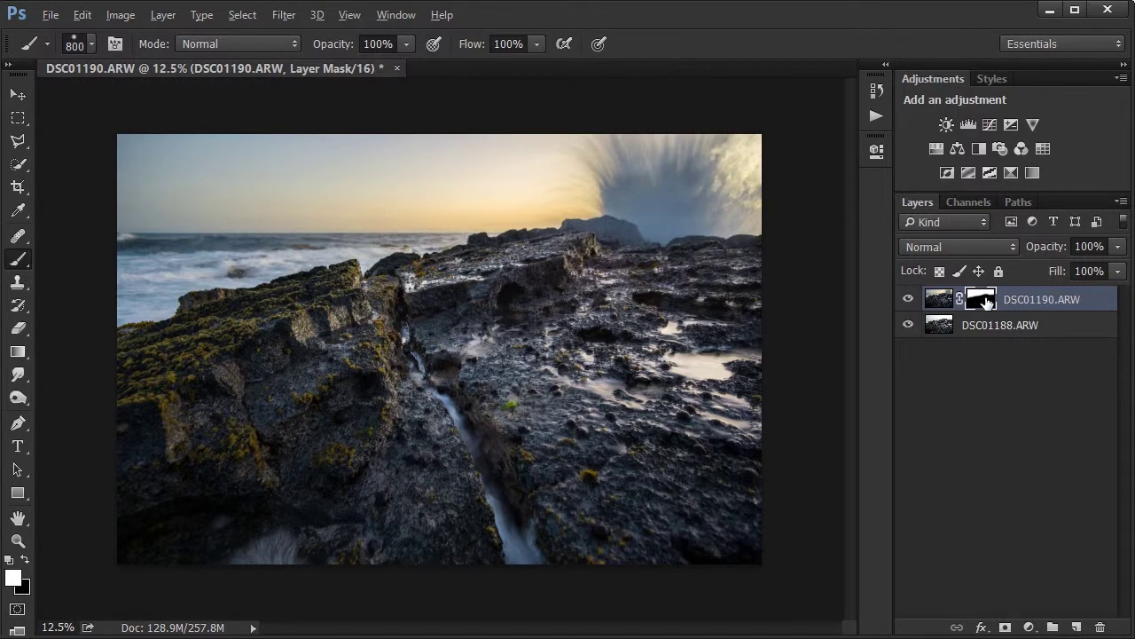
Step: Check the mask, paint out the stray bottom-left spray, and compare the two layers
alt+click(983, 299)
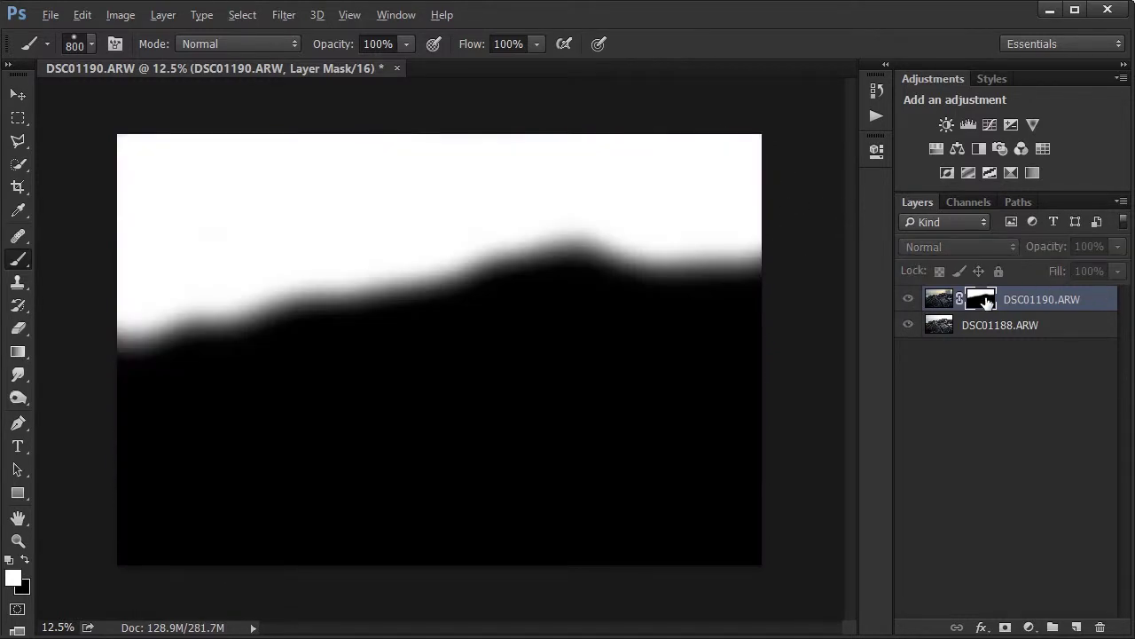
alt+click(987, 303)
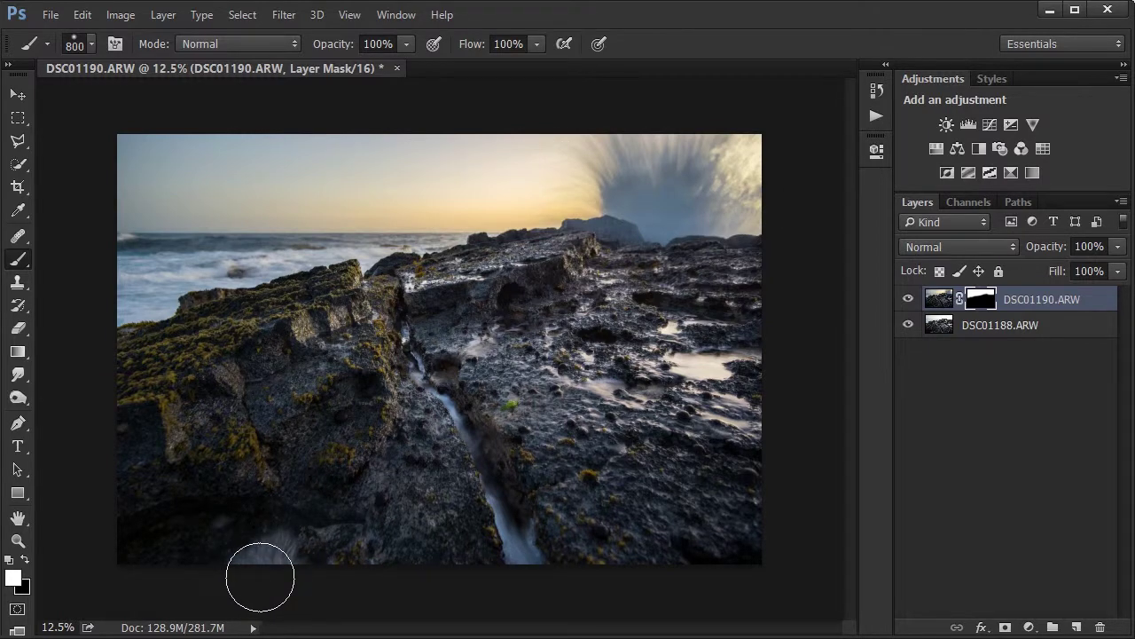
mouse_move(260, 577)
mouse_down()
mouse_move(260, 562)
mouse_move(274, 565)
mouse_move(256, 560)
mouse_up()
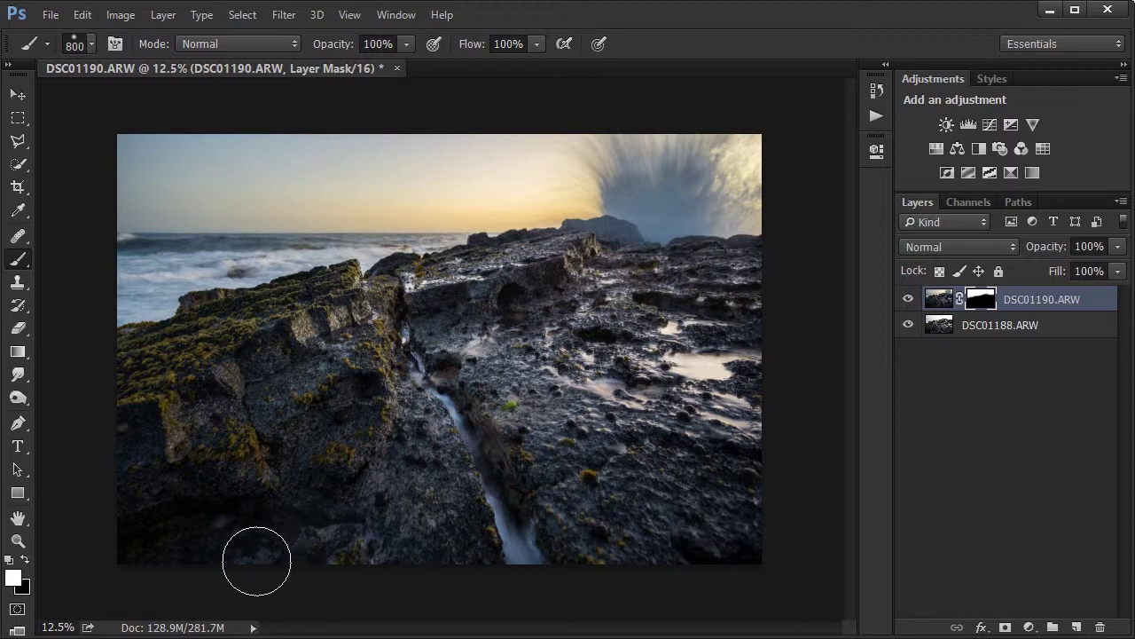
click(908, 300)
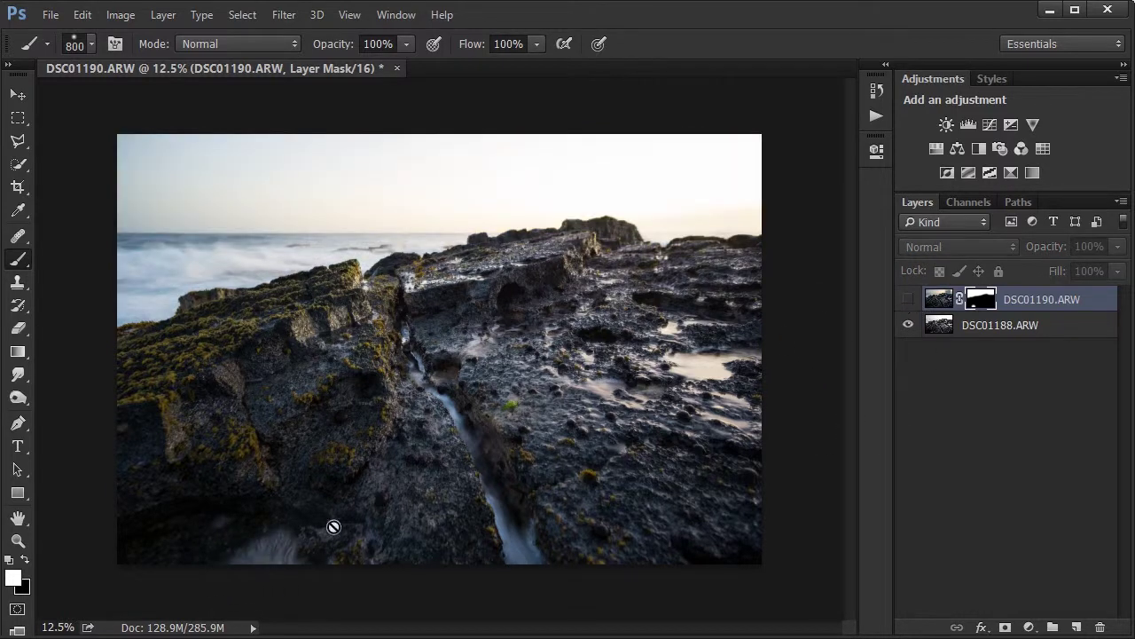
click(906, 300)
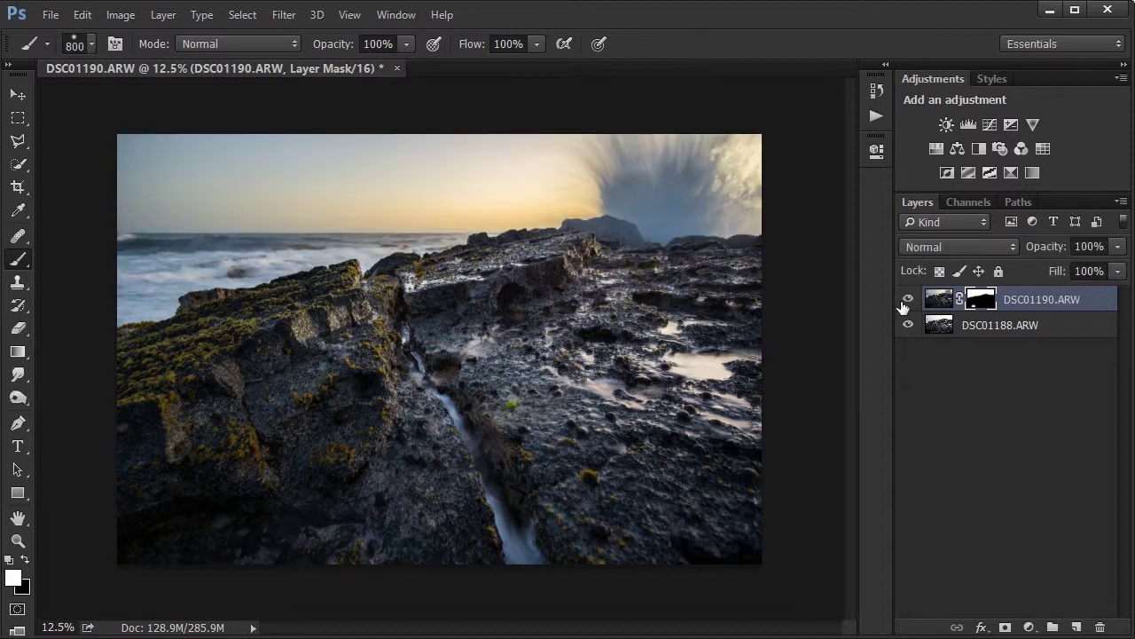
Step: Add a Curves adjustment layer and drag a midtone point slightly down to darken the image
click(993, 123)
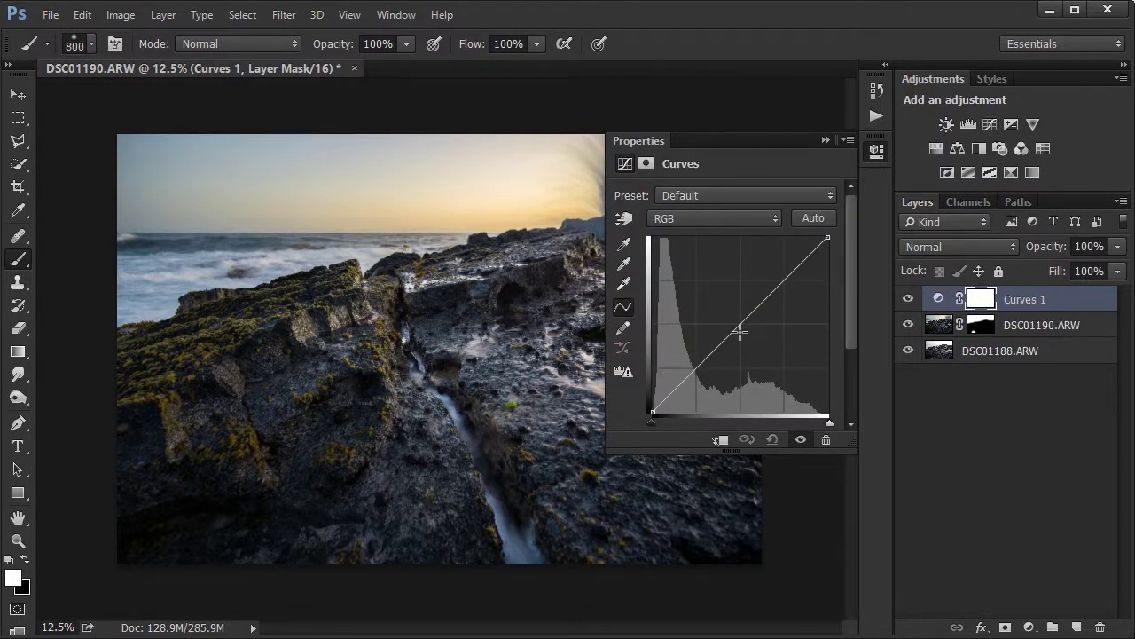
click(740, 332)
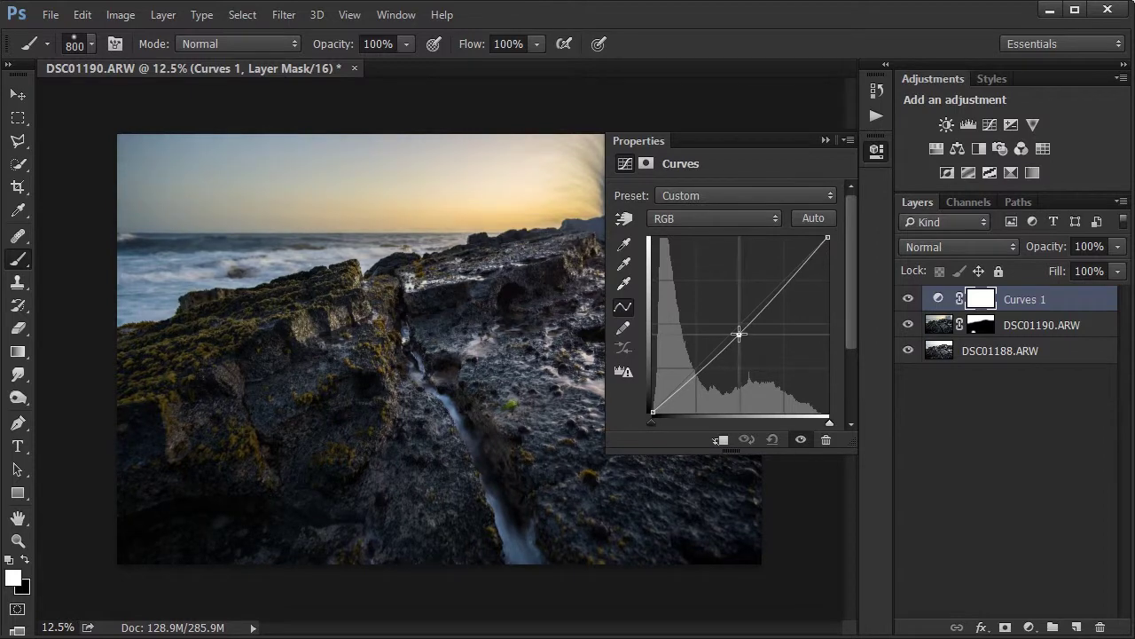
drag(740, 334, 743, 335)
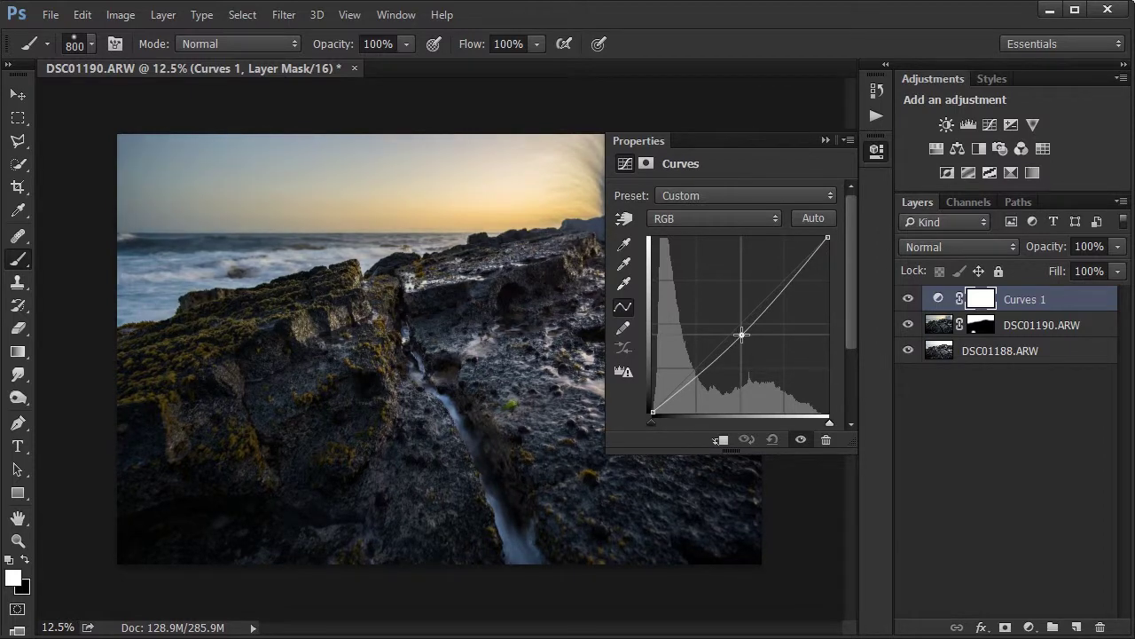
Step: Paint a narrow black stroke along the stream on the Curves 1 mask, then check the mask
click(824, 140)
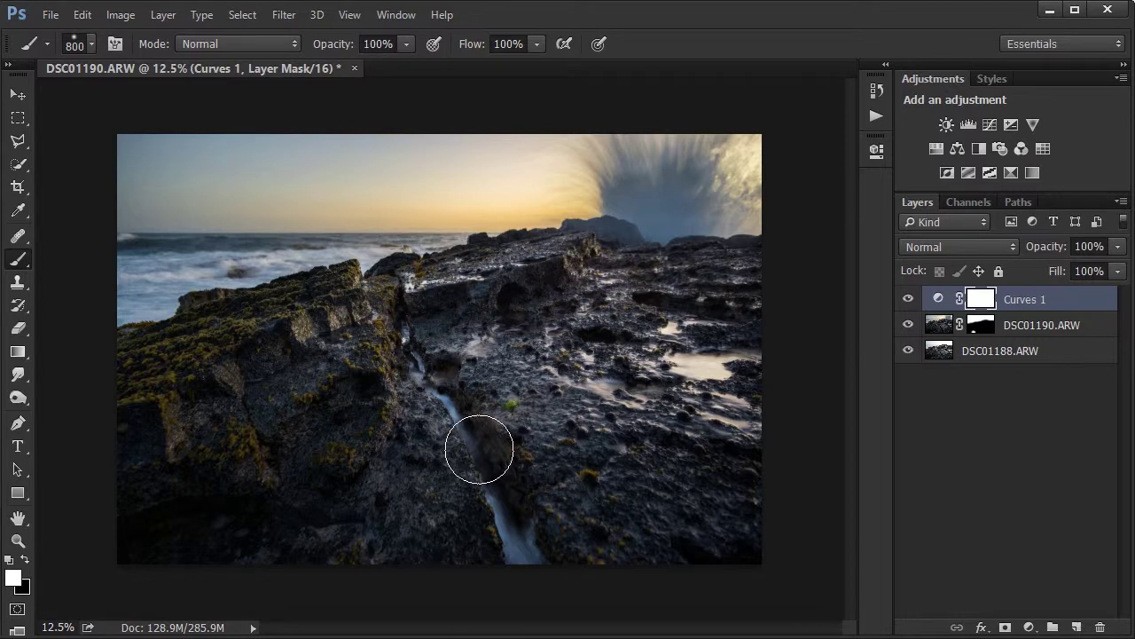
key(x)
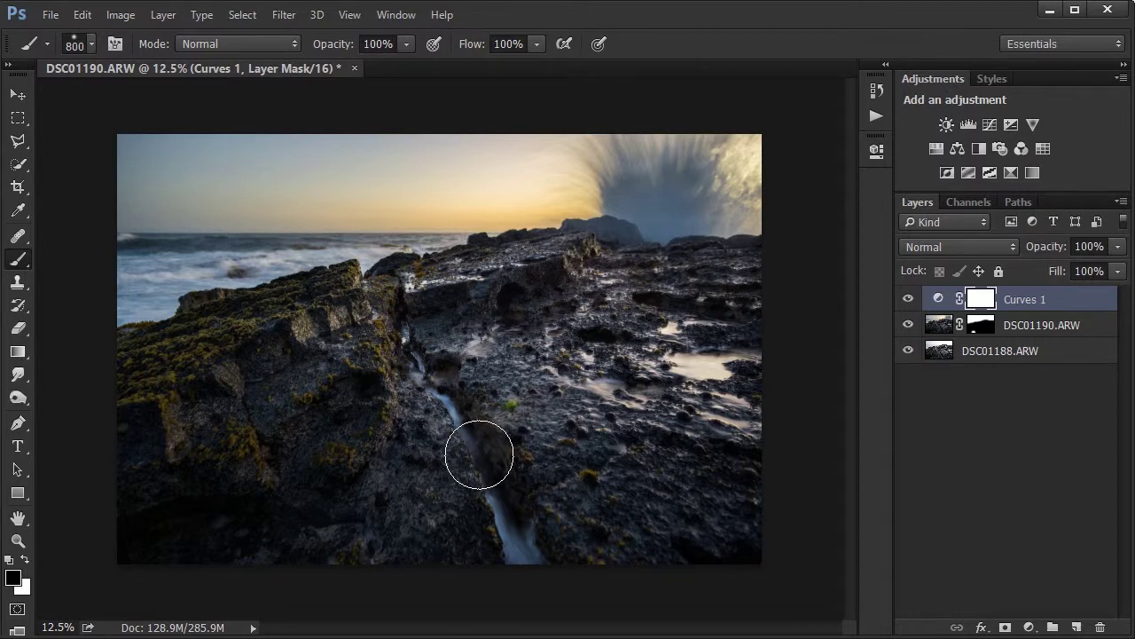
key(bracketleft)
key(bracketleft)
key(bracketleft)
key(bracketleft)
key(bracketleft)
key(bracketleft)
mouse_move(522, 556)
mouse_down()
mouse_move(452, 411)
mouse_move(464, 436)
mouse_move(417, 372)
mouse_move(400, 313)
mouse_up()
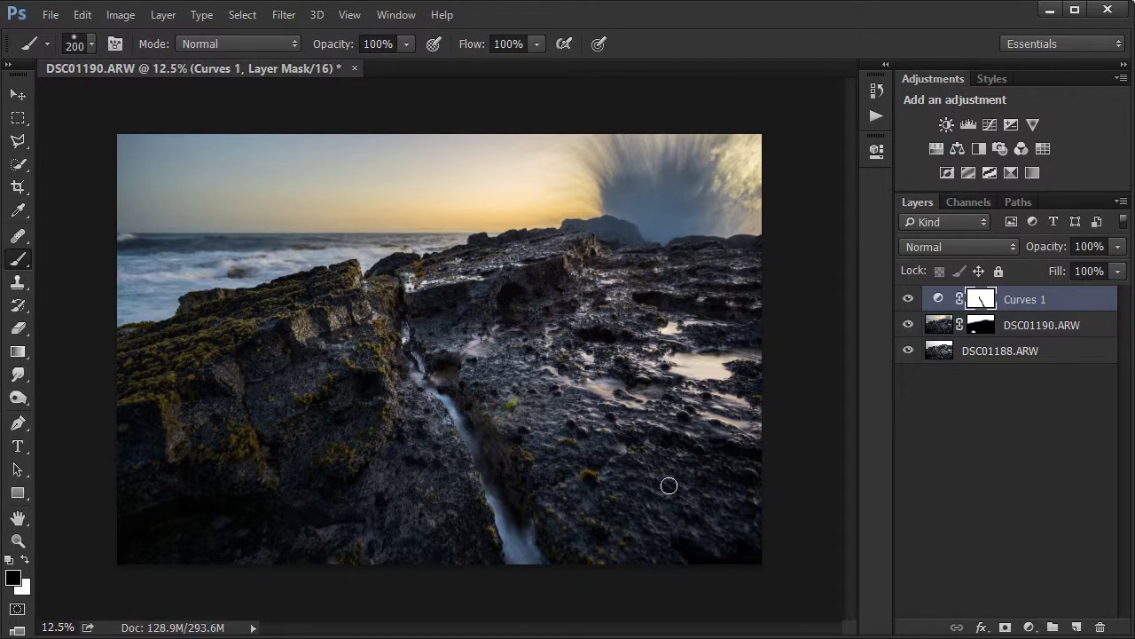
alt+click(980, 303)
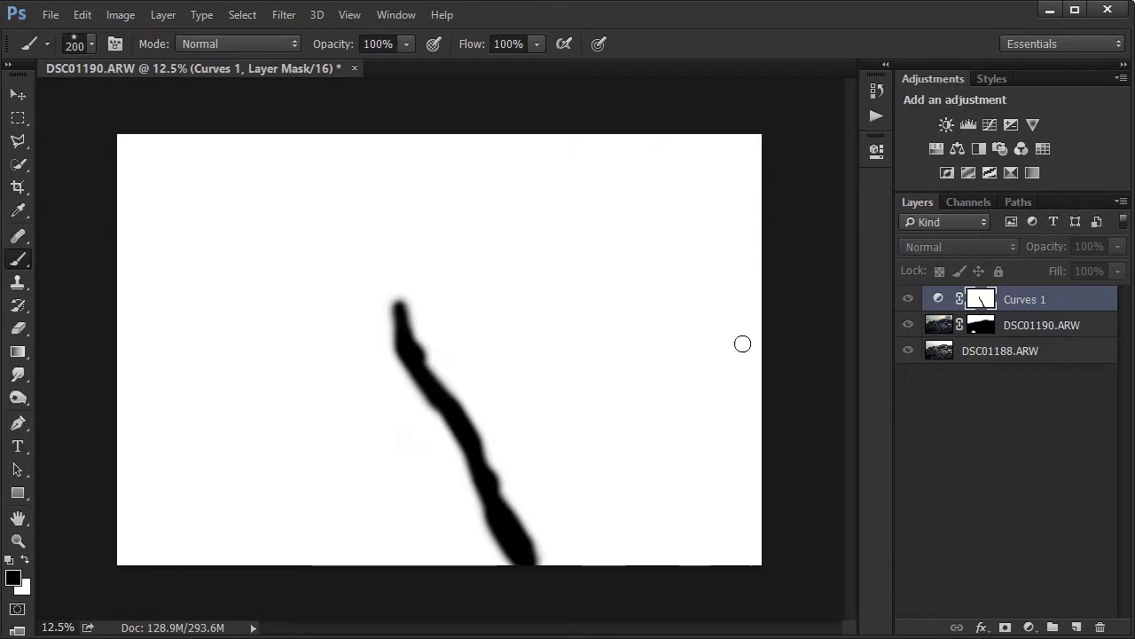
alt+click(983, 302)
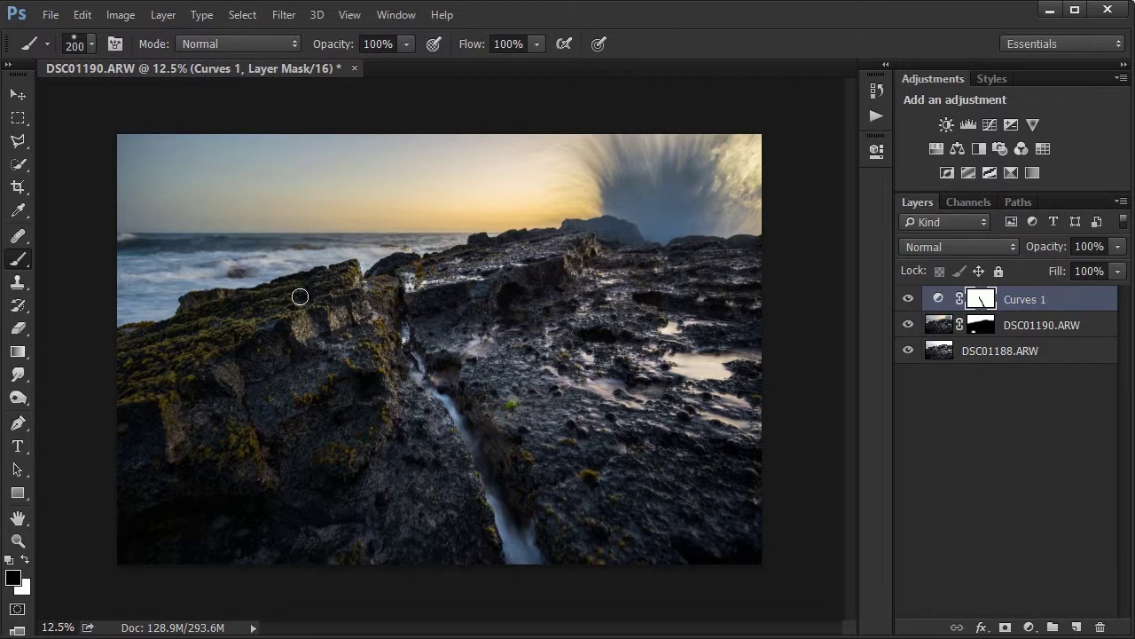
Step: Merge DSC01188, DSC01190 and Curves 1 into one layer, then inspect the rocks at full size
shift+click(979, 352)
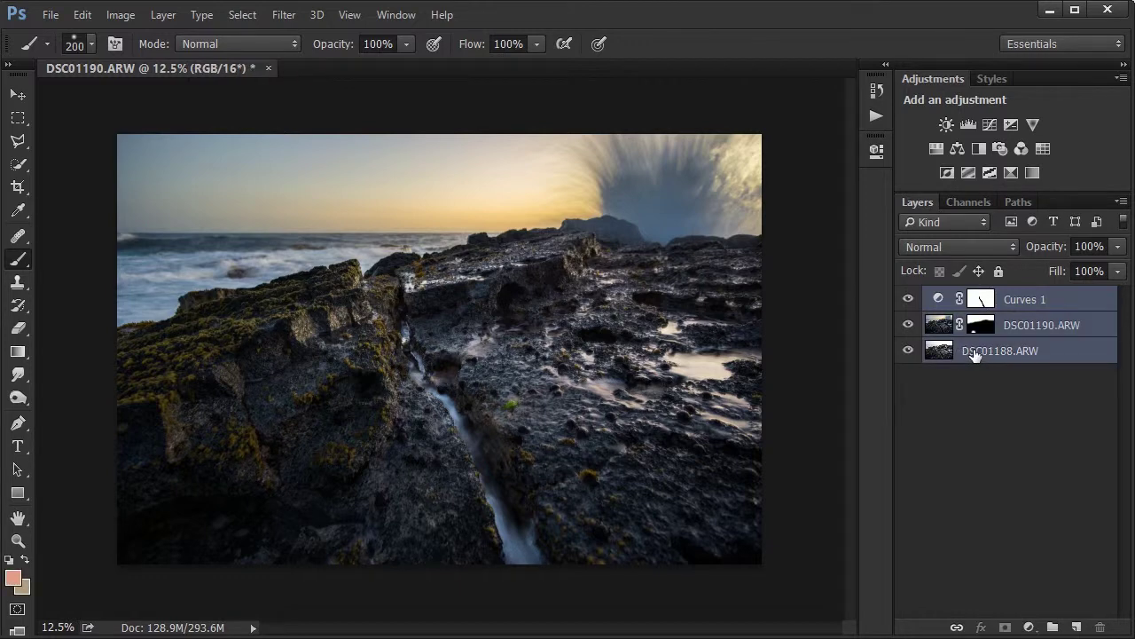
key(ctrl+e)
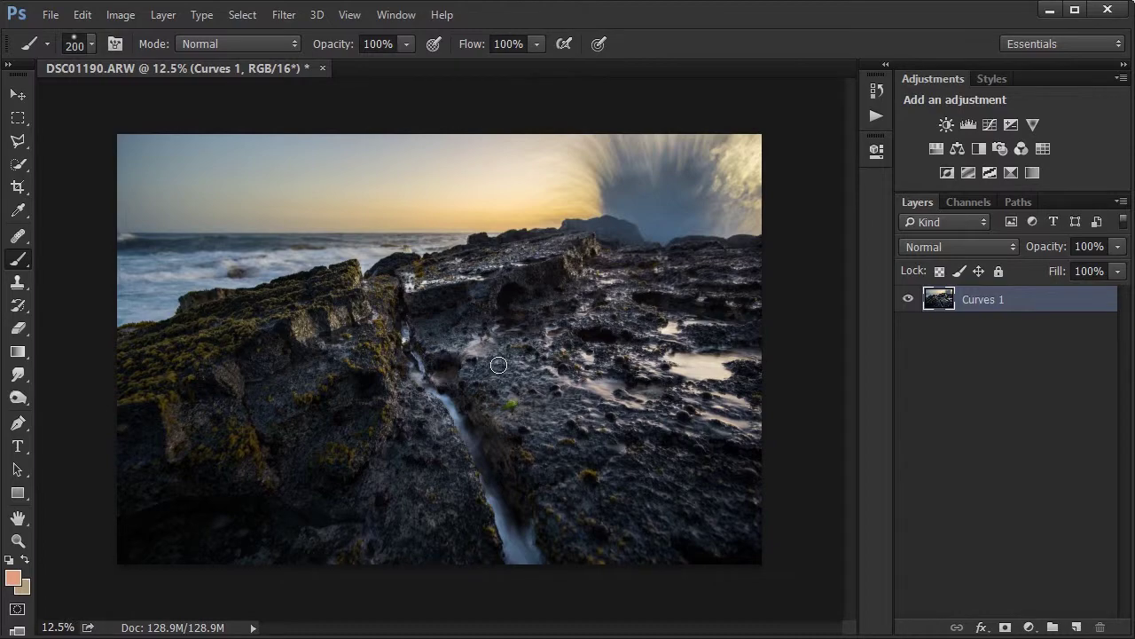
scroll(498, 364, up, 6)
drag(496, 363, 157, 322)
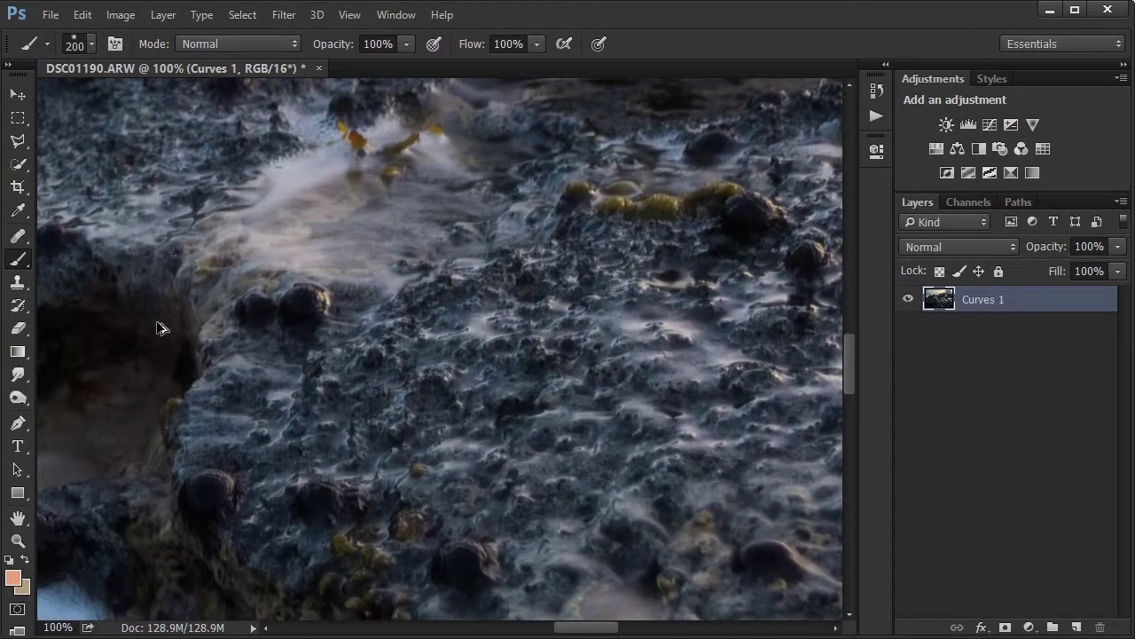
Step: Apply Unsharp Mask with Amount 150%, Radius 1.5 px and Threshold 0 to the merged layer
key(ctrl+alt+f)
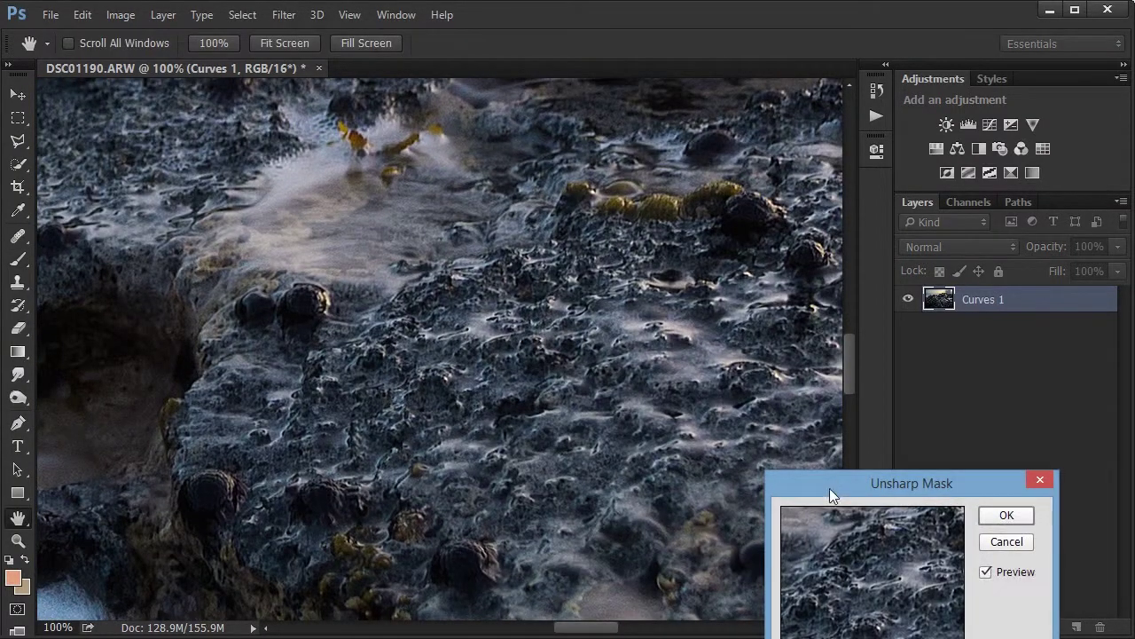
drag(829, 488, 668, 165)
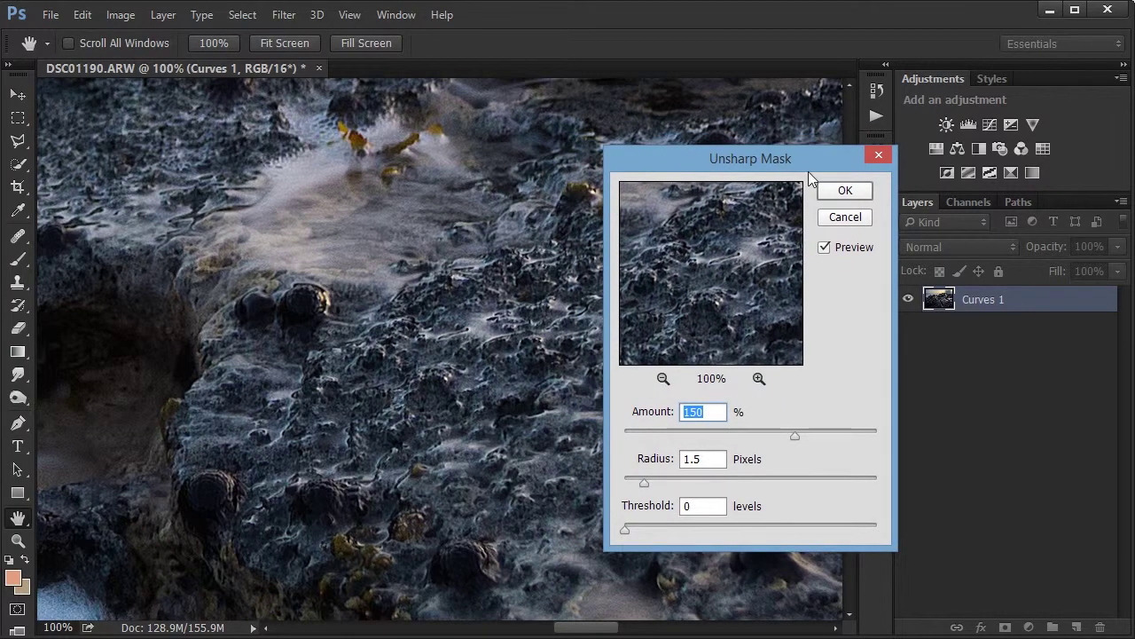
click(843, 193)
mouse_move(479, 380)
mouse_down()
mouse_move(799, 399)
mouse_move(451, 158)
mouse_move(305, 451)
mouse_move(444, 436)
mouse_move(464, 393)
mouse_up()
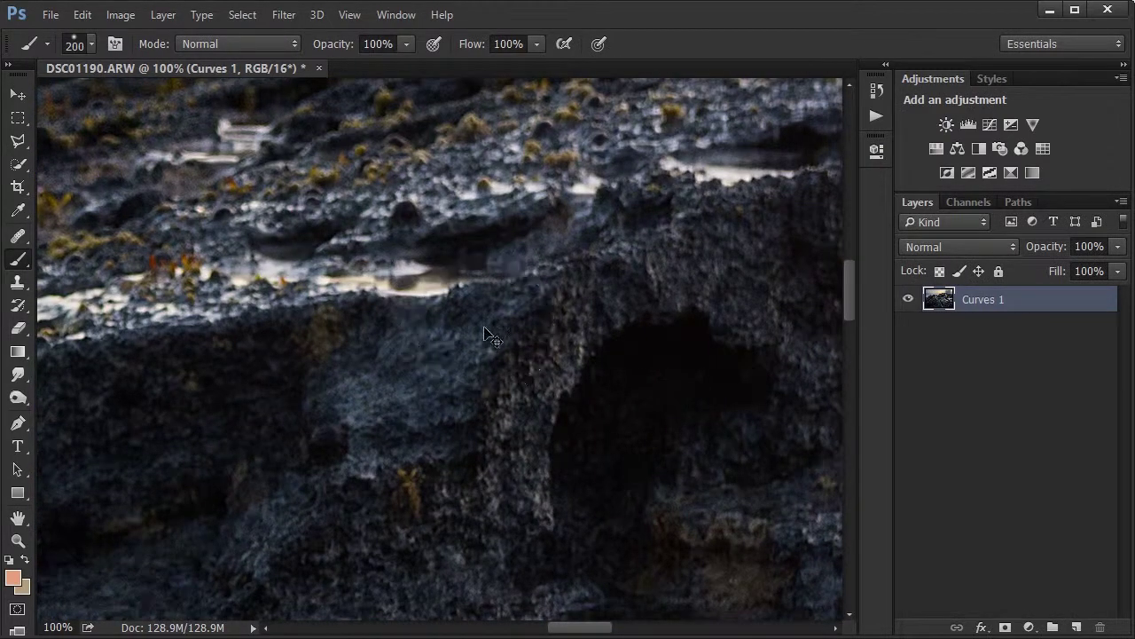
Step: Resize the image to 1280 × 853 px at 72 ppi and view it at 100%
key(ctrl+0)
key(ctrl+alt+i)
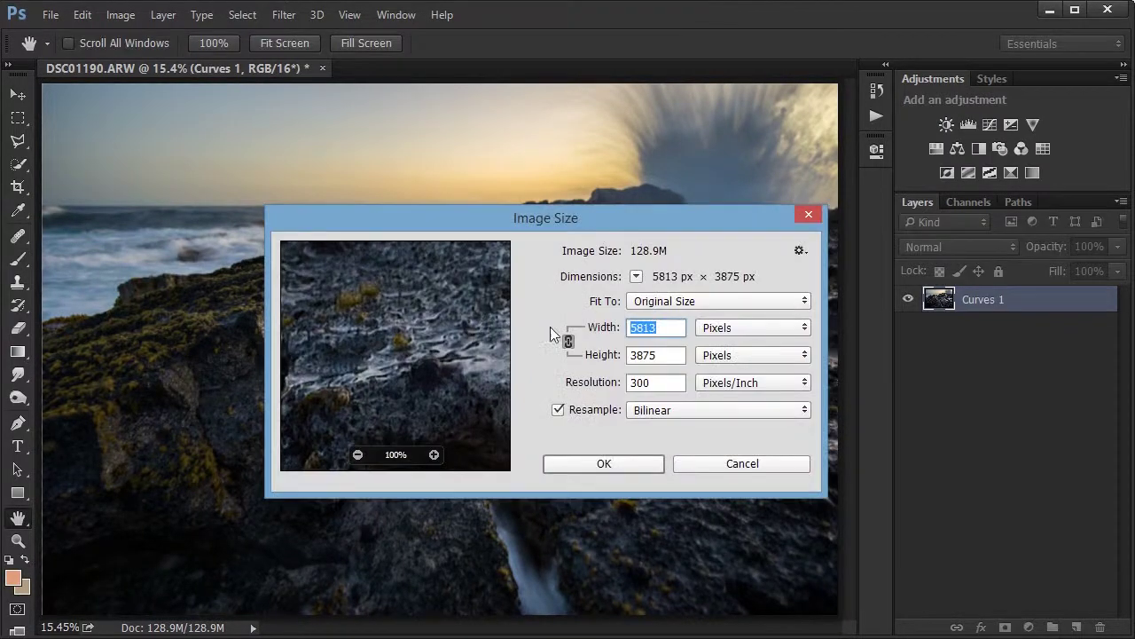
double_click(661, 382)
text(72)
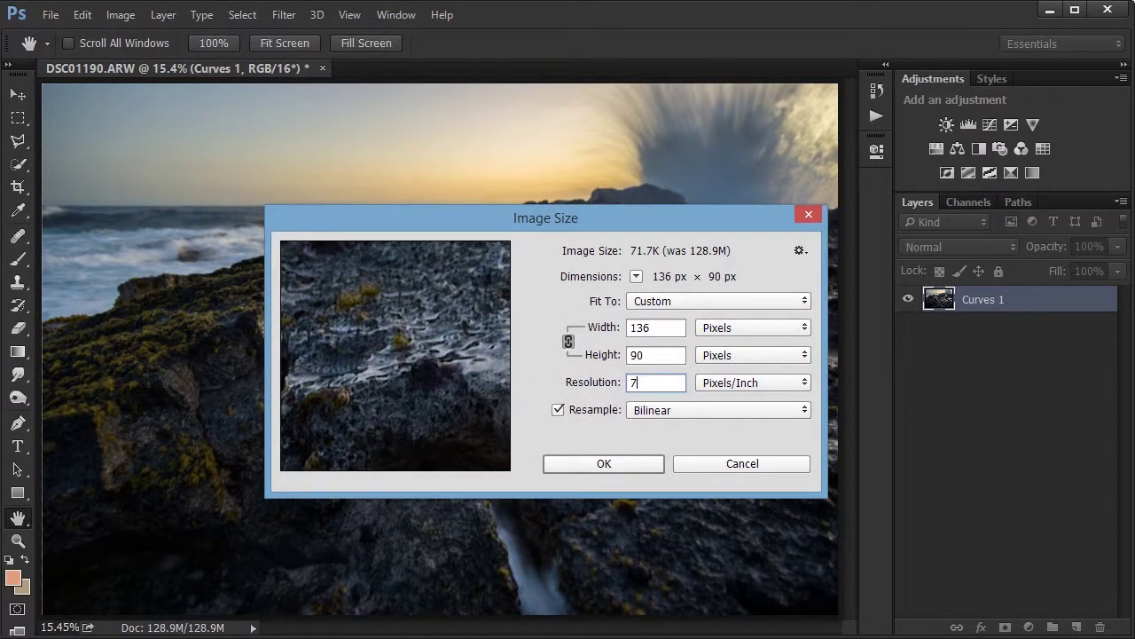
double_click(666, 328)
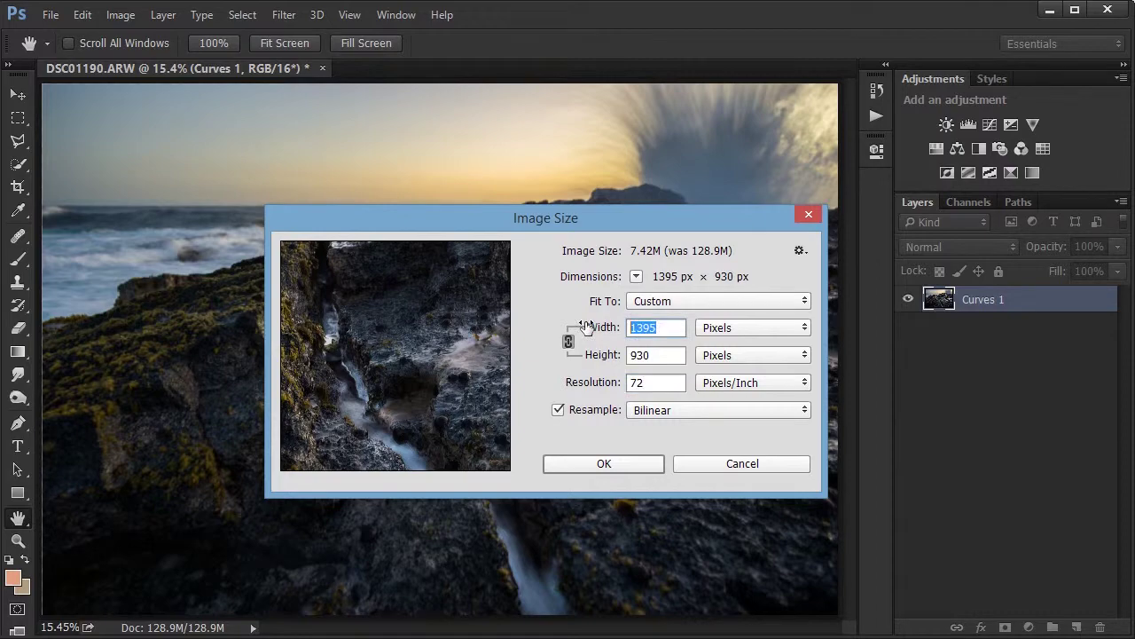
text(1280)
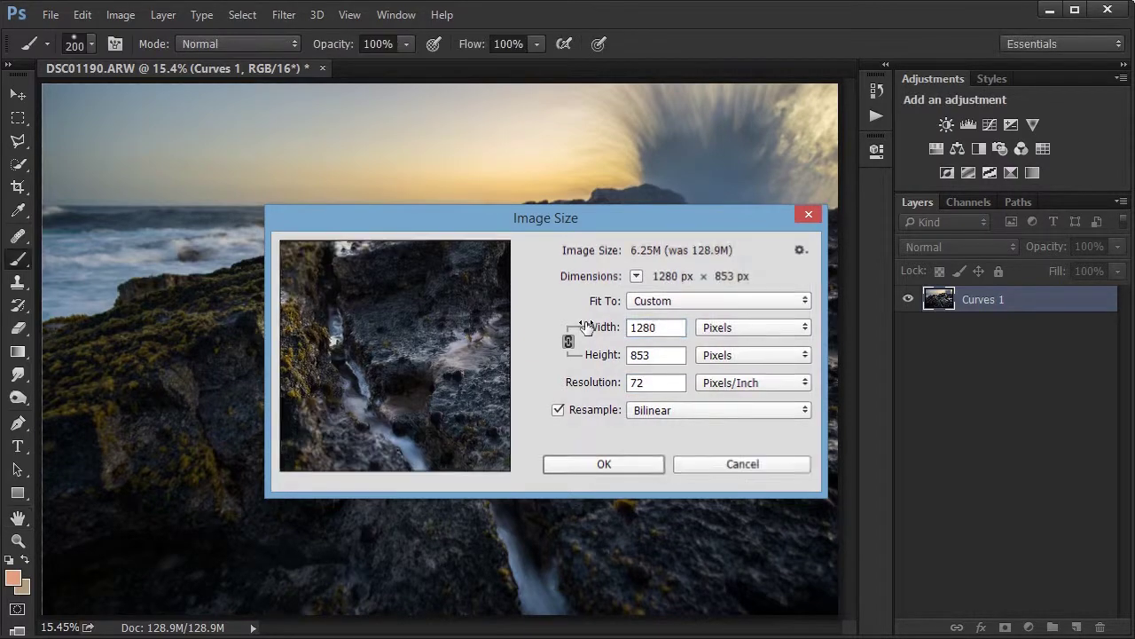
key(Return)
key(ctrl+0)
key(ctrl+1)
drag(586, 325, 578, 355)
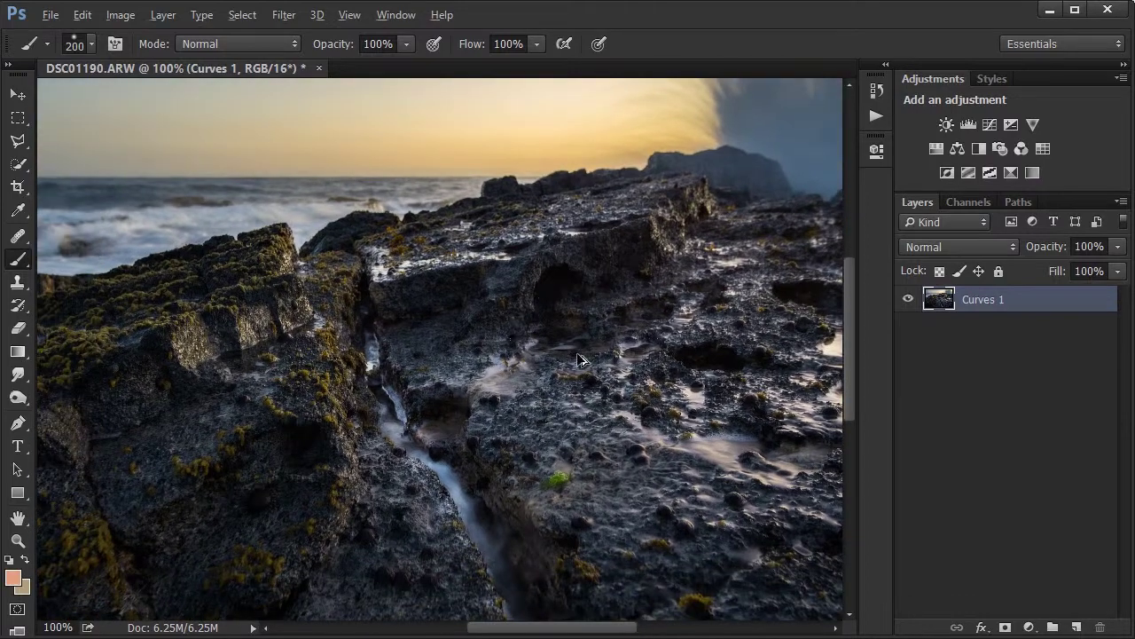
Step: Apply Smart Sharpen at Amount 150%, Radius 0.2 px and Reduce Noise 5%
key(ctrl+alt+f)
drag(493, 519, 567, 265)
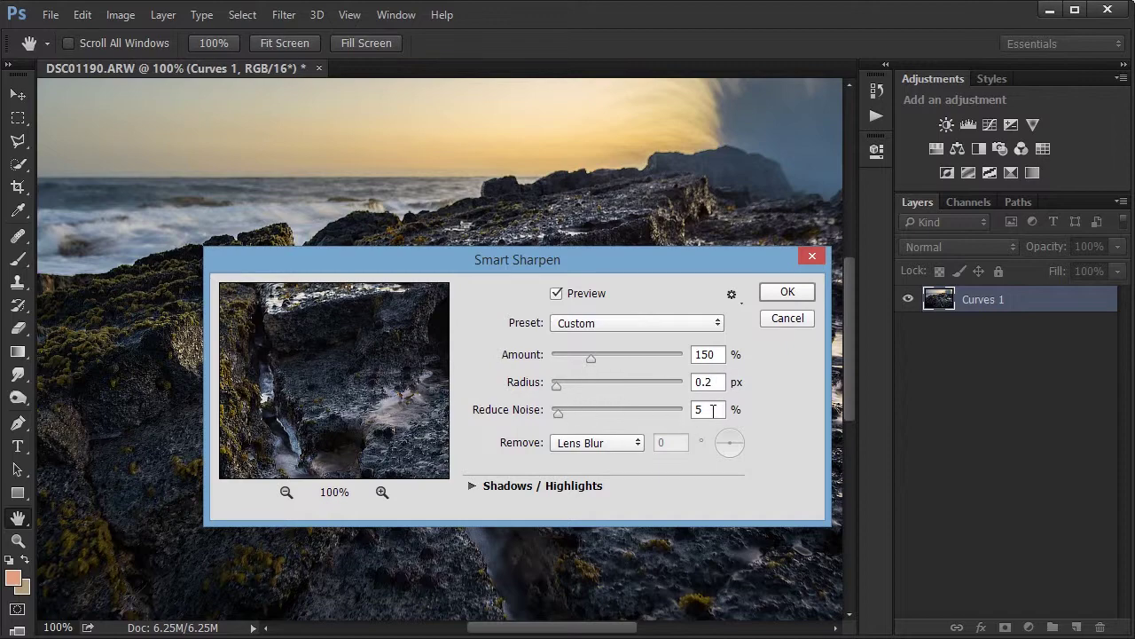
click(769, 296)
key(b)
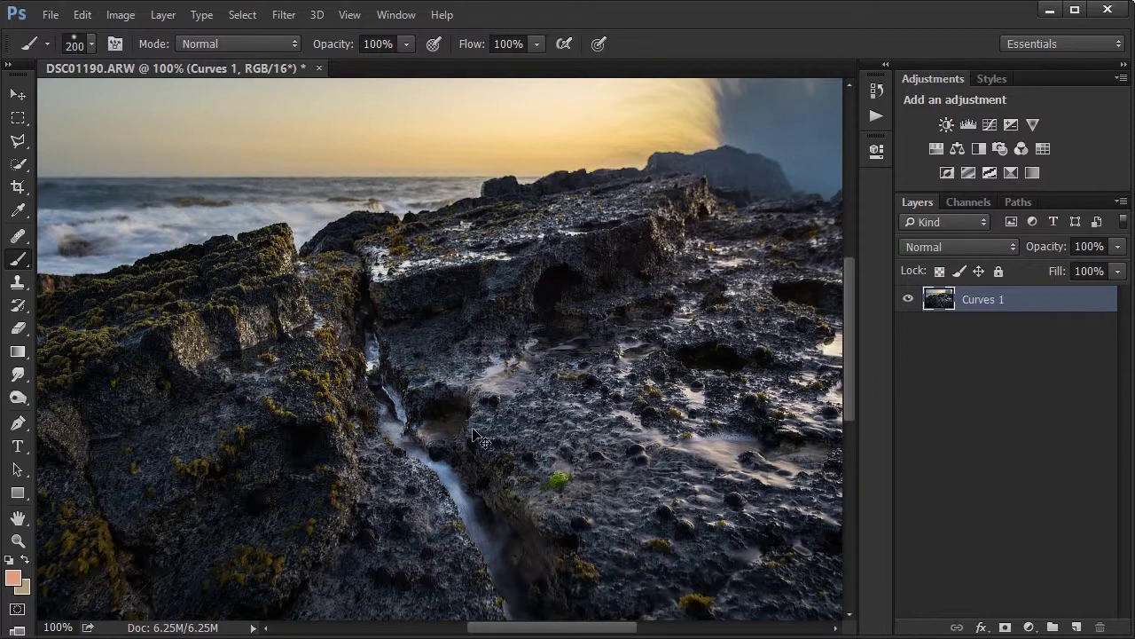
mouse_move(477, 433)
mouse_down()
mouse_move(474, 197)
mouse_move(409, 178)
mouse_move(307, 261)
mouse_move(788, 269)
mouse_move(558, 385)
mouse_move(547, 426)
mouse_move(580, 381)
mouse_move(248, 382)
mouse_move(213, 398)
mouse_move(254, 355)
mouse_move(384, 324)
mouse_up()
scroll(384, 325, down, 2)
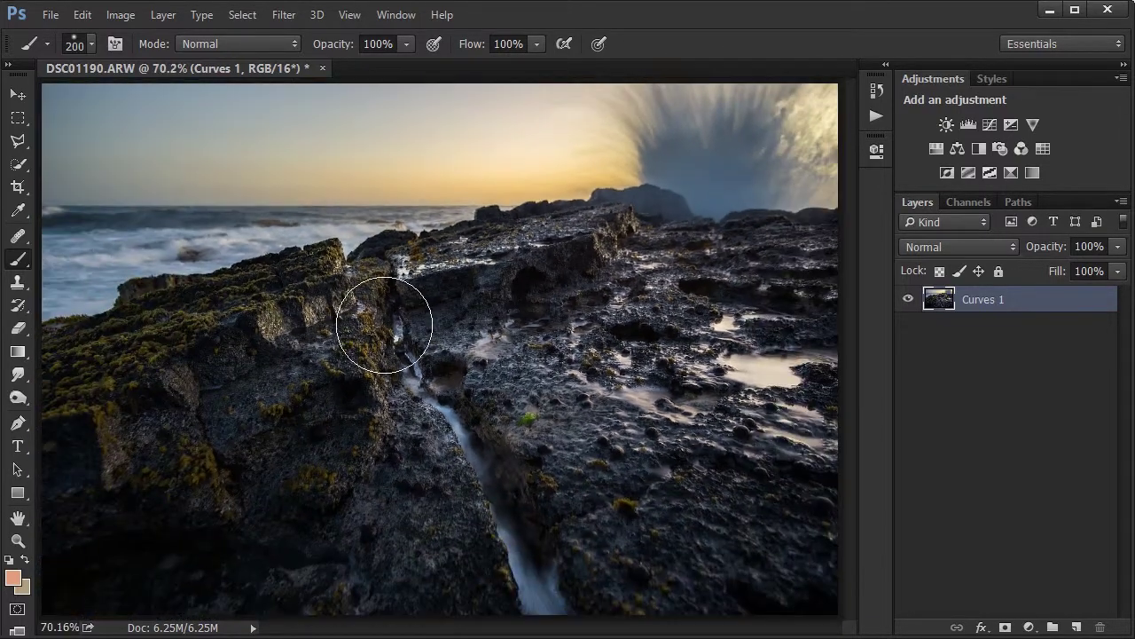